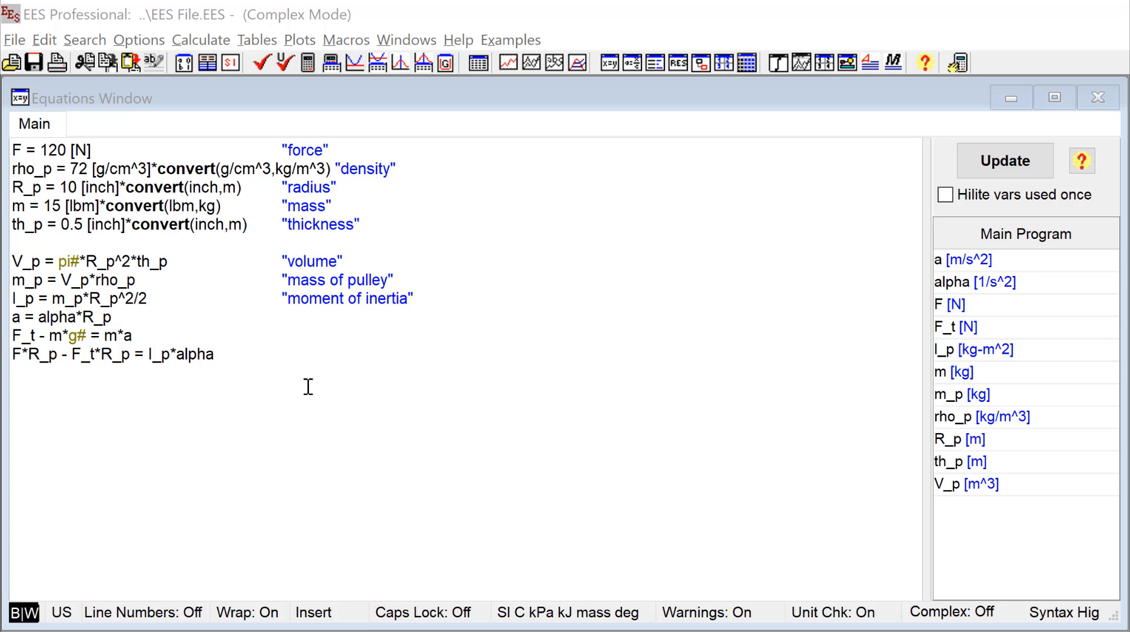
- Start a new parametric table with 10 runs and add the variables a and R_p to it
{"action": "left_click", "coordinate": [300, 358]}
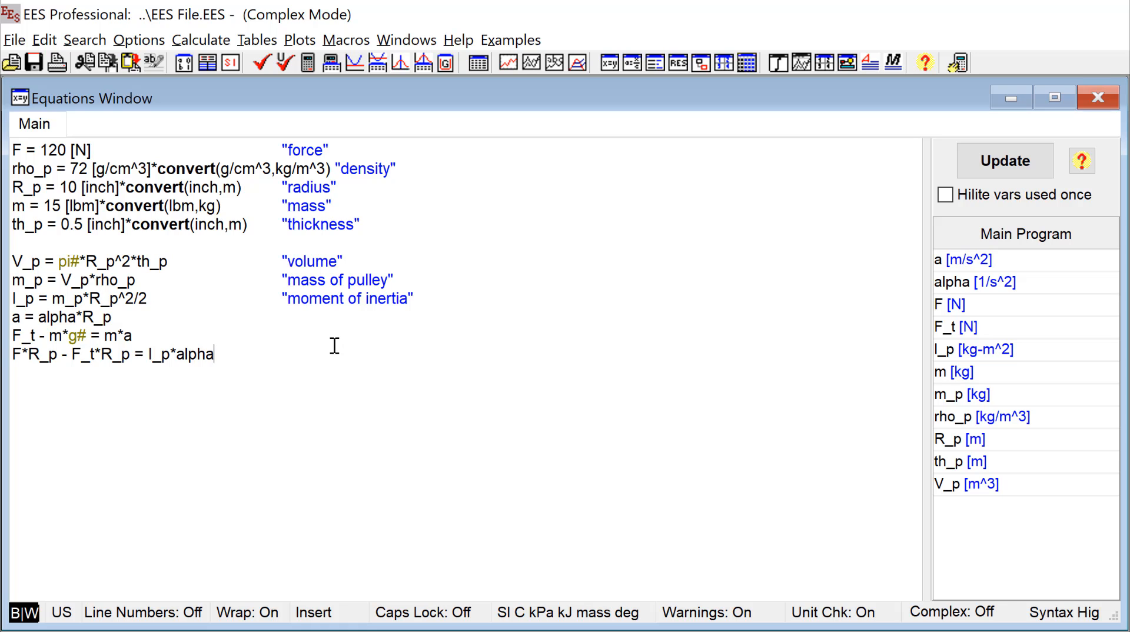
{"action": "left_click", "coordinate": [258, 35]}
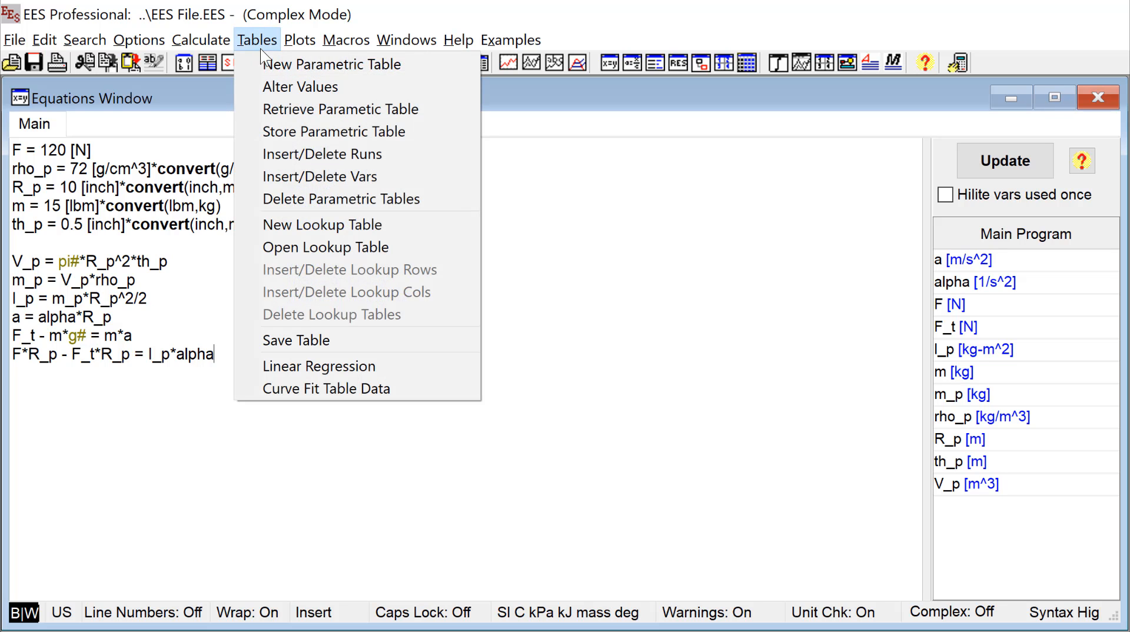
{"action": "left_click", "coordinate": [423, 65]}
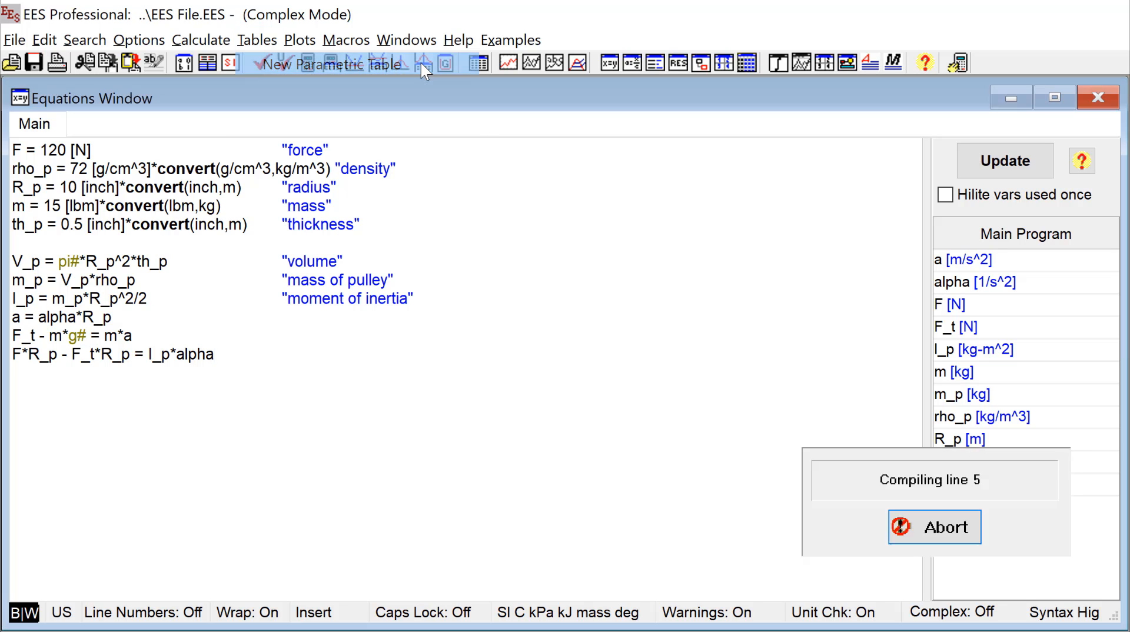
{"action": "left_click_drag", "start_coordinate": [785, 265], "coordinate": [393, 233]}
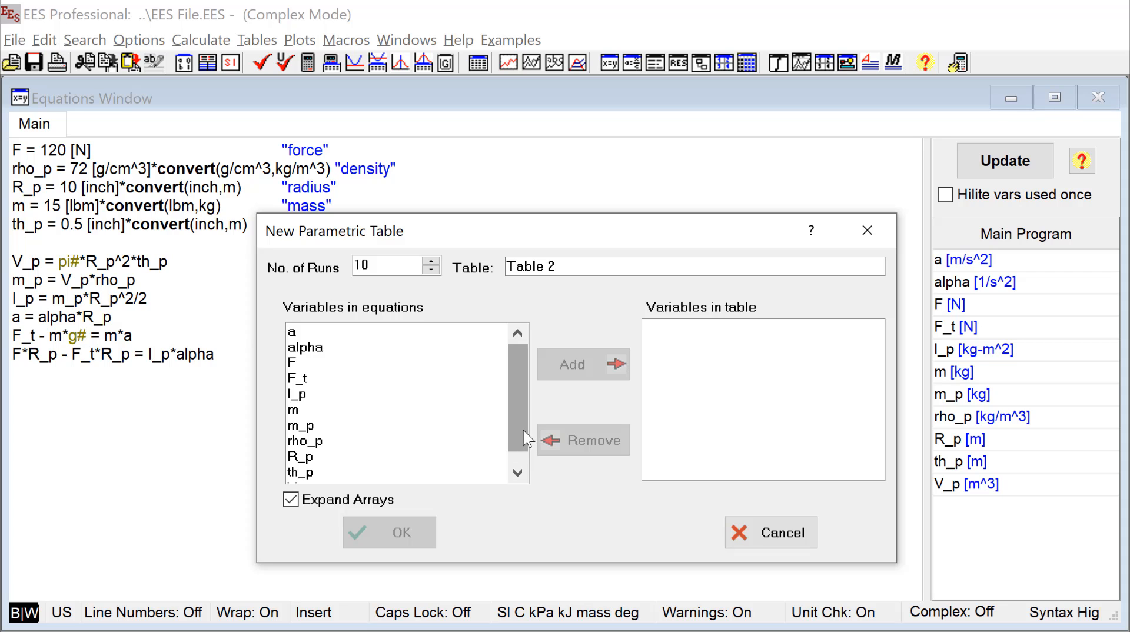
{"action": "mouse_move", "coordinate": [523, 431]}
{"action": "left_mouse_down"}
{"action": "mouse_move", "coordinate": [529, 457]}
{"action": "mouse_move", "coordinate": [525, 413]}
{"action": "left_mouse_up"}
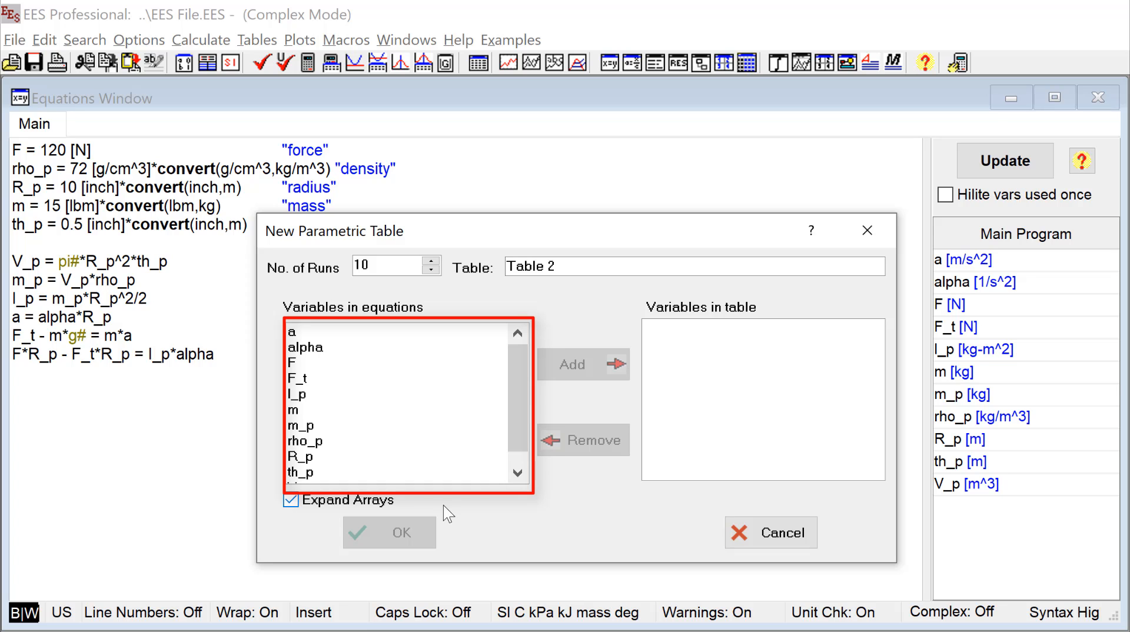
{"action": "left_click", "coordinate": [309, 336]}
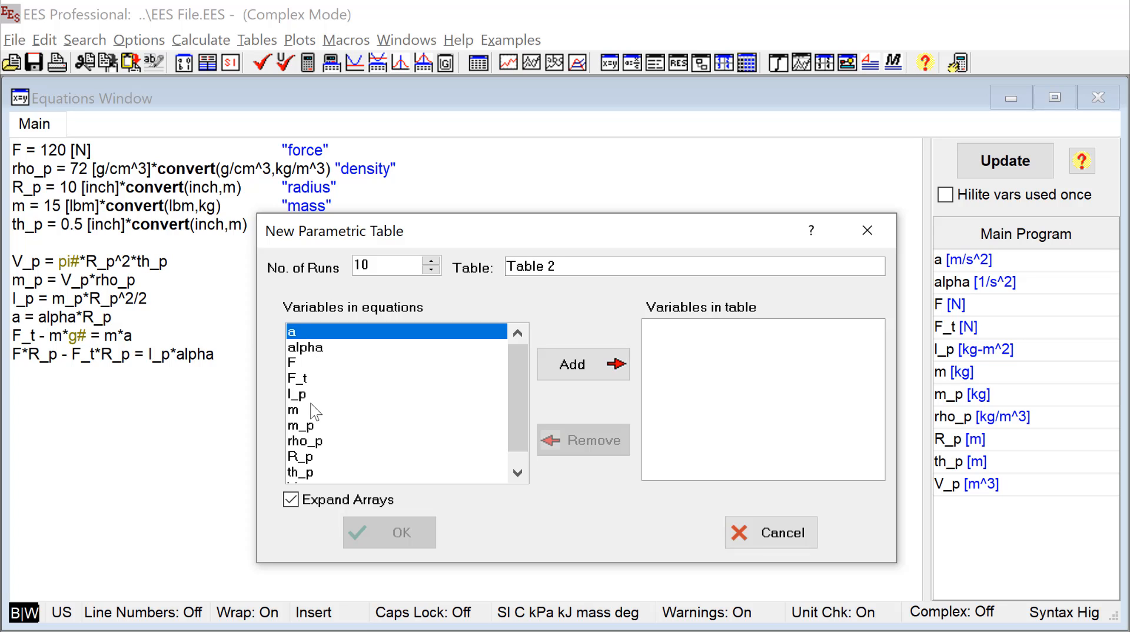
{"action": "left_click", "coordinate": [306, 456], "text": "ctrl"}
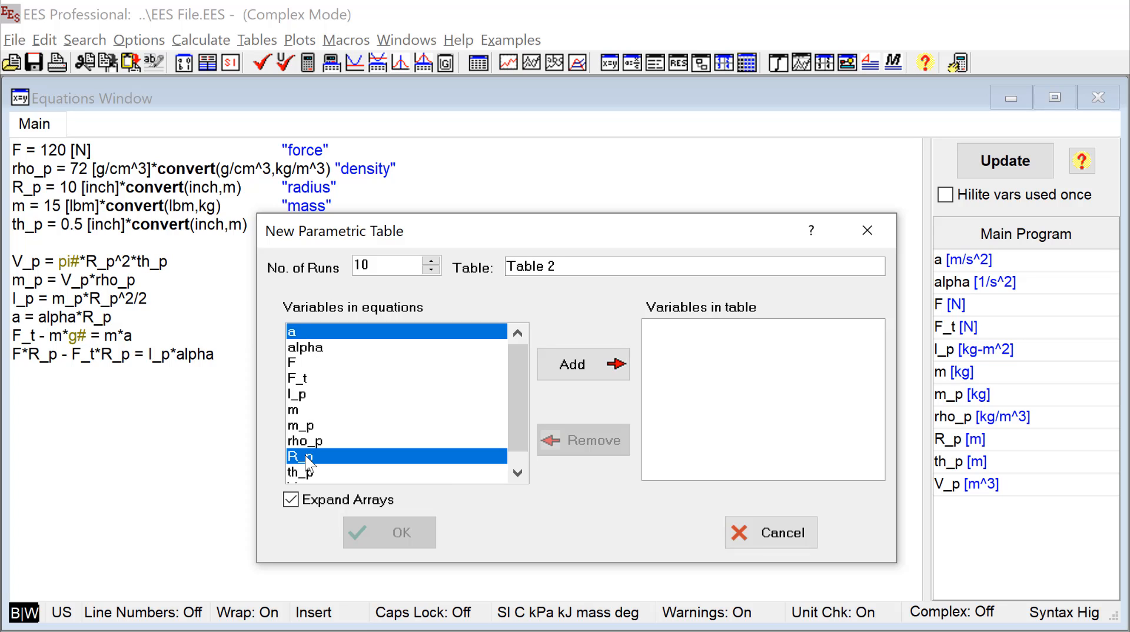
{"action": "left_click", "coordinate": [580, 368]}
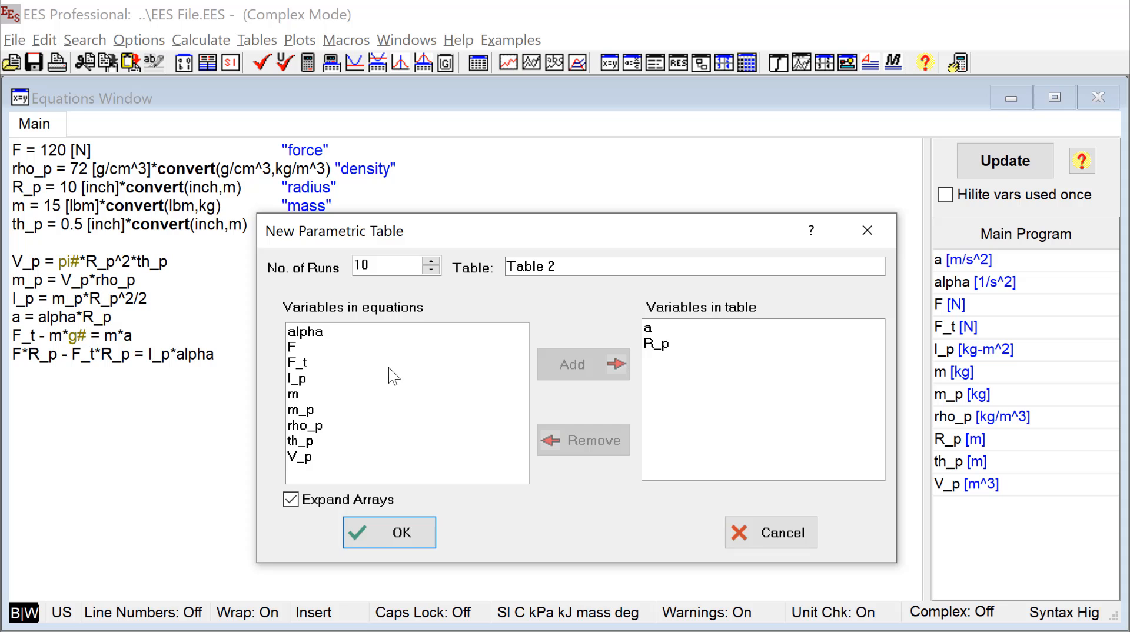
- Add rho_p to the variables in the new table and remove it again
{"action": "left_click", "coordinate": [374, 431]}
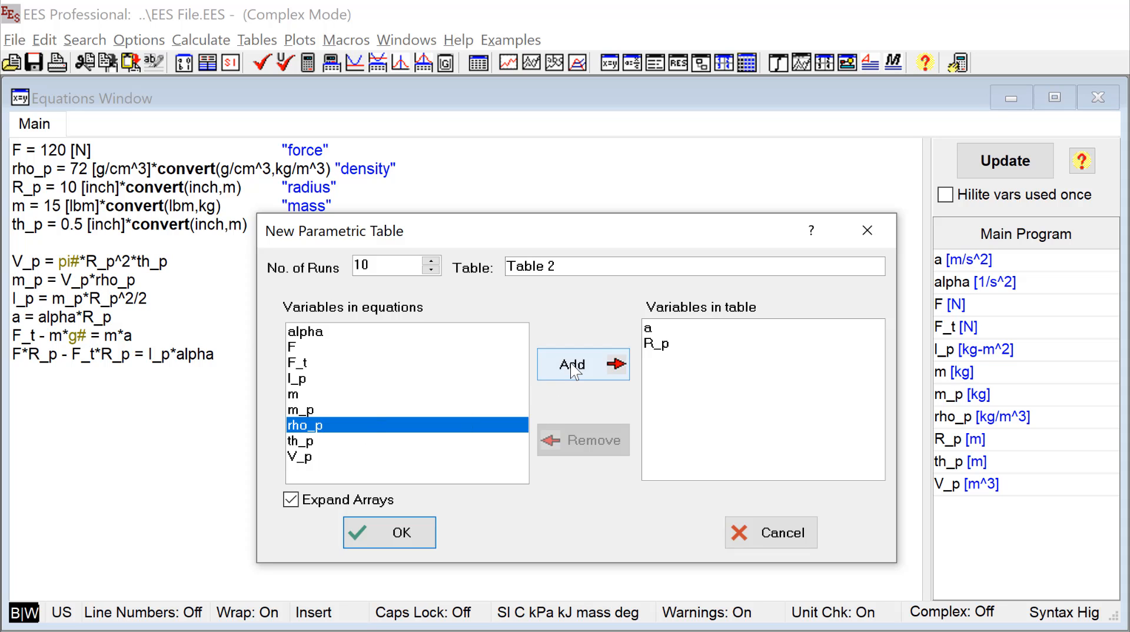
{"action": "left_click", "coordinate": [574, 367]}
{"action": "left_click", "coordinate": [671, 360]}
{"action": "left_click", "coordinate": [595, 441]}
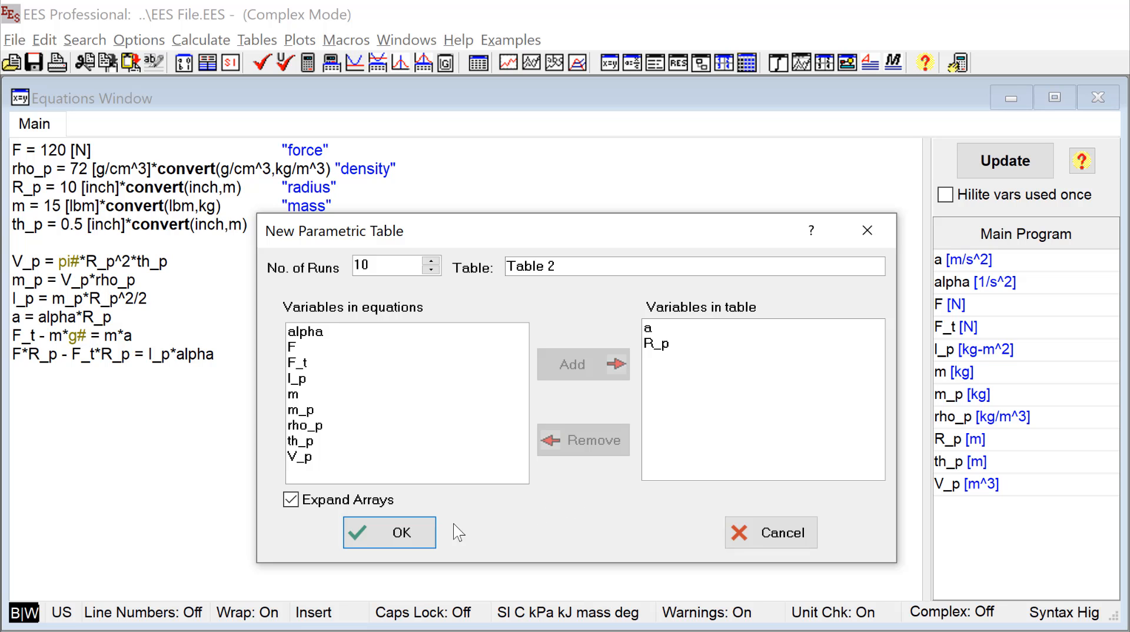
- Create the parametric table and move its window up so that all ten runs are in view
{"action": "left_click", "coordinate": [391, 532]}
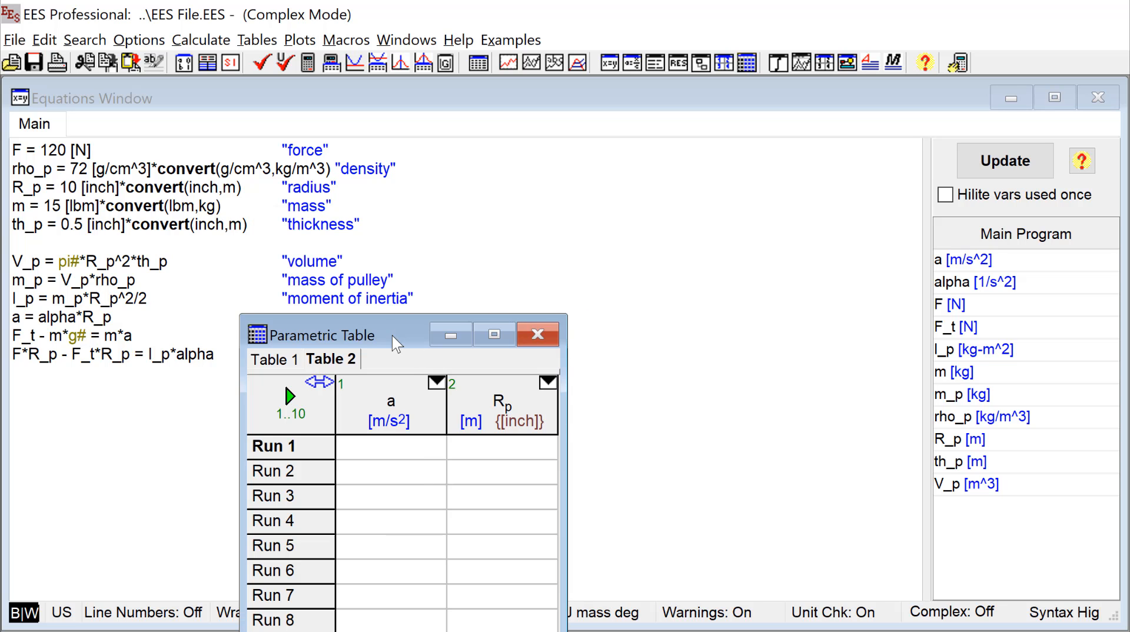
{"action": "left_click_drag", "start_coordinate": [394, 343], "coordinate": [383, 211]}
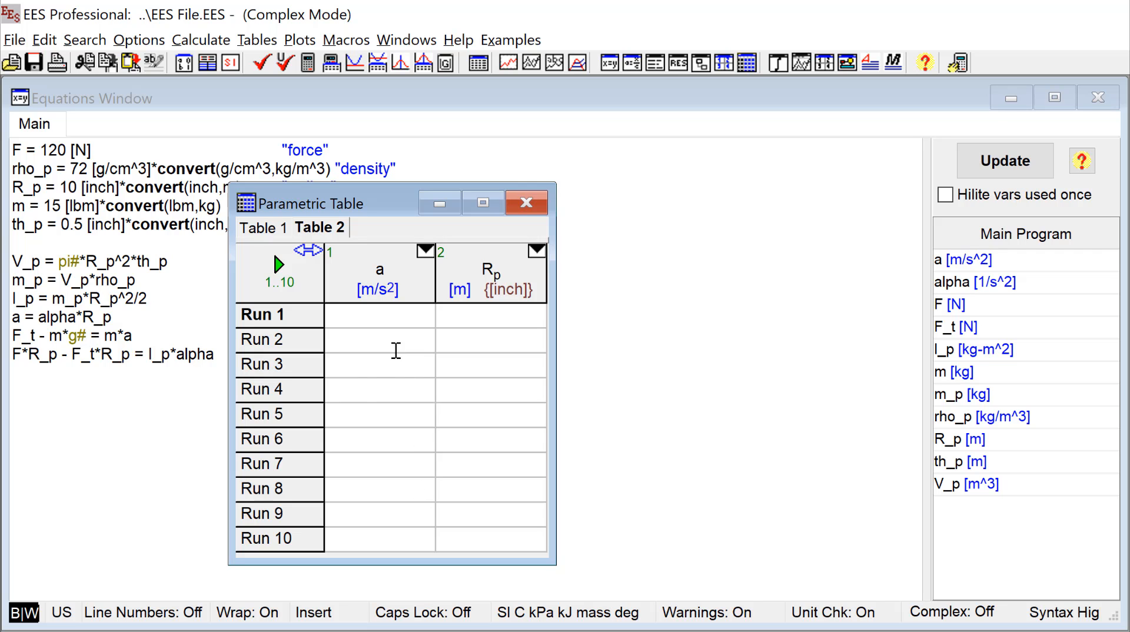
- Examine the commands for inserting and deleting runs and variable columns in the parametric table
{"action": "left_click", "coordinate": [257, 41]}
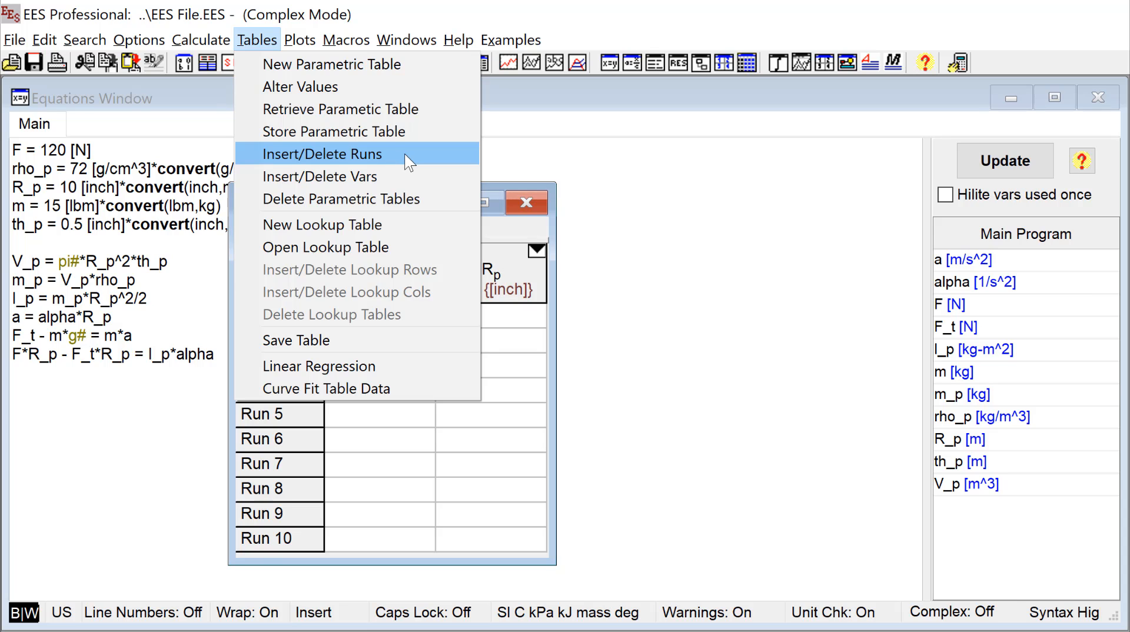
{"action": "left_click", "coordinate": [362, 445]}
{"action": "right_click", "coordinate": [287, 442]}
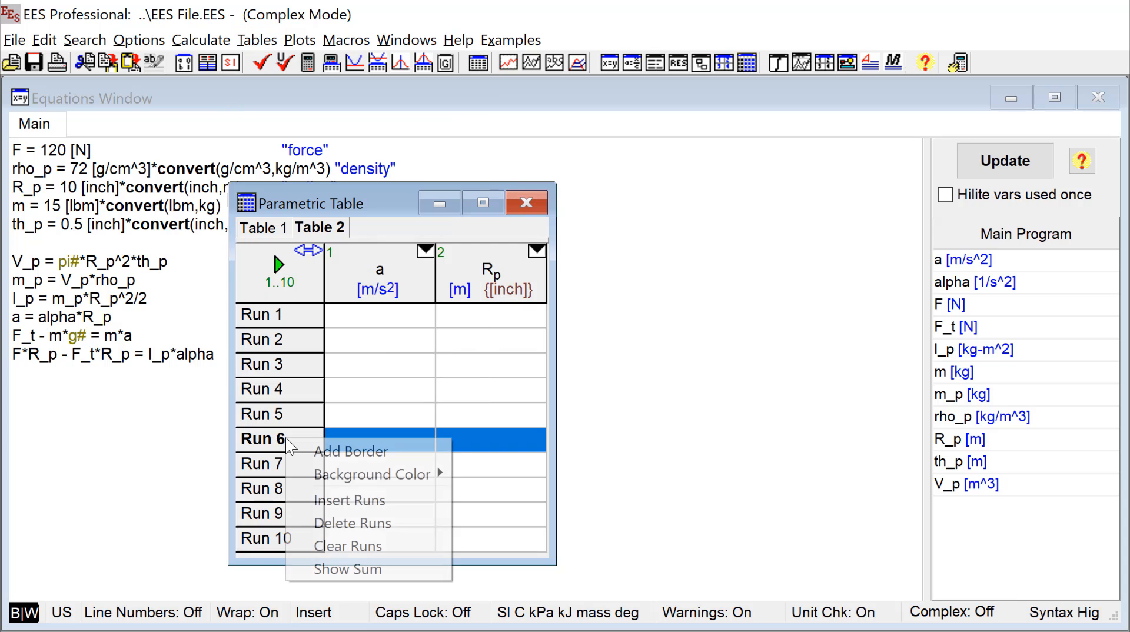
{"action": "left_click", "coordinate": [422, 514]}
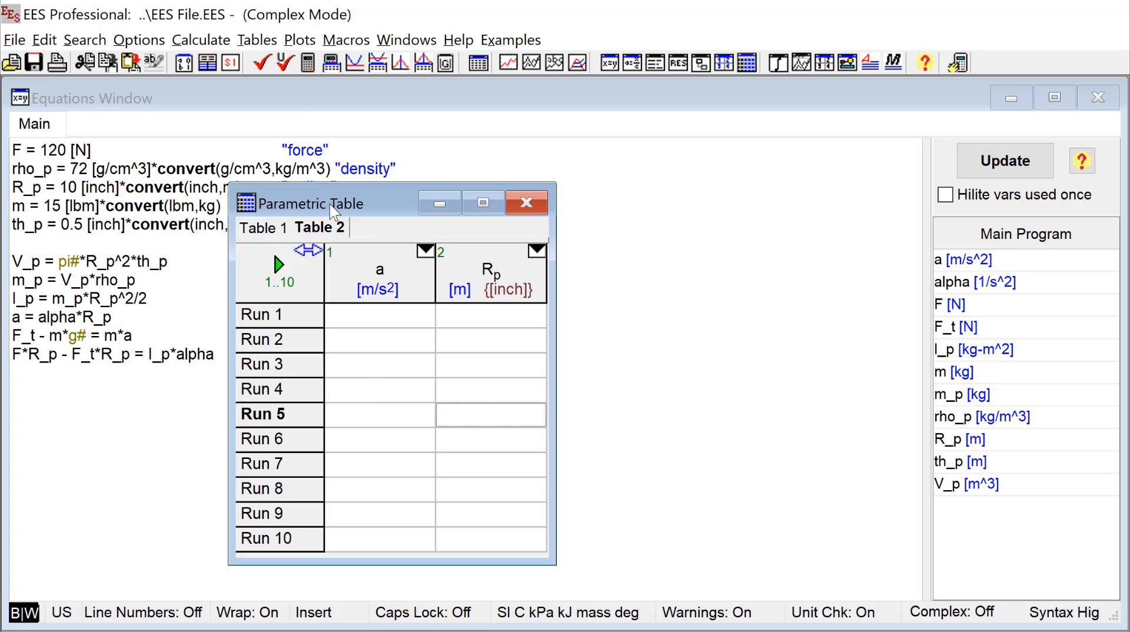
{"action": "left_click", "coordinate": [255, 41]}
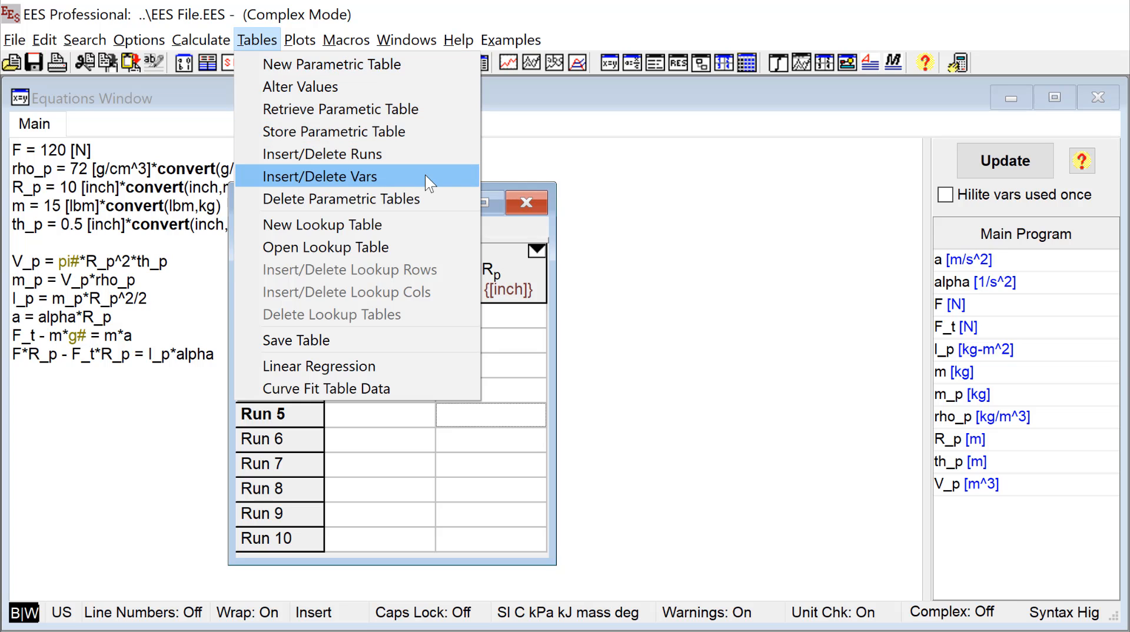
{"action": "left_click", "coordinate": [378, 469]}
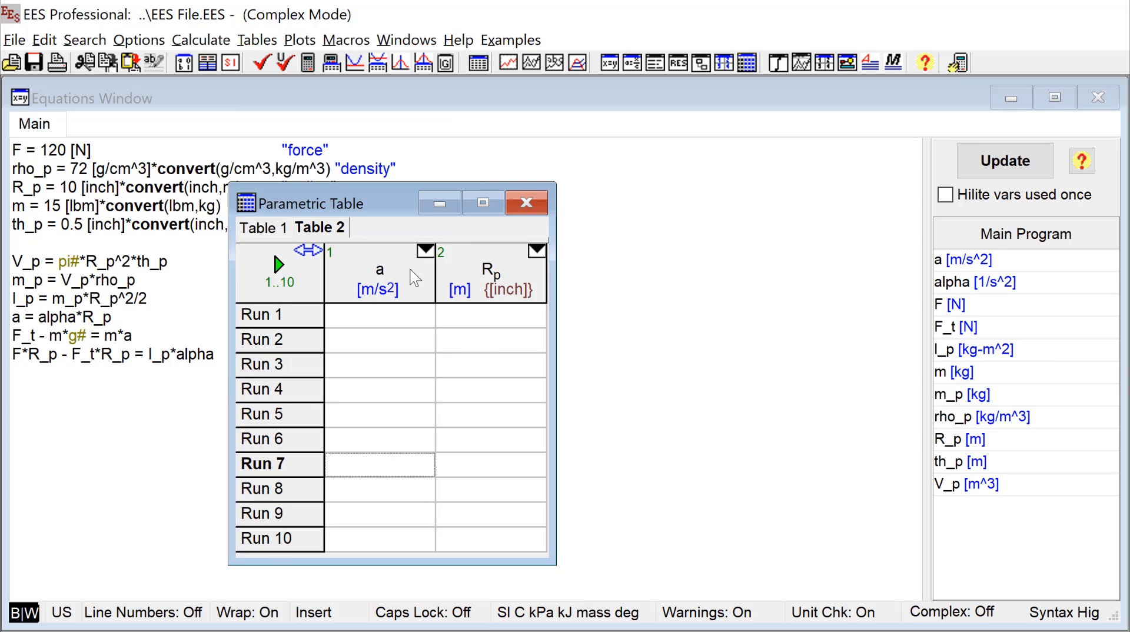
{"action": "right_click", "coordinate": [415, 277]}
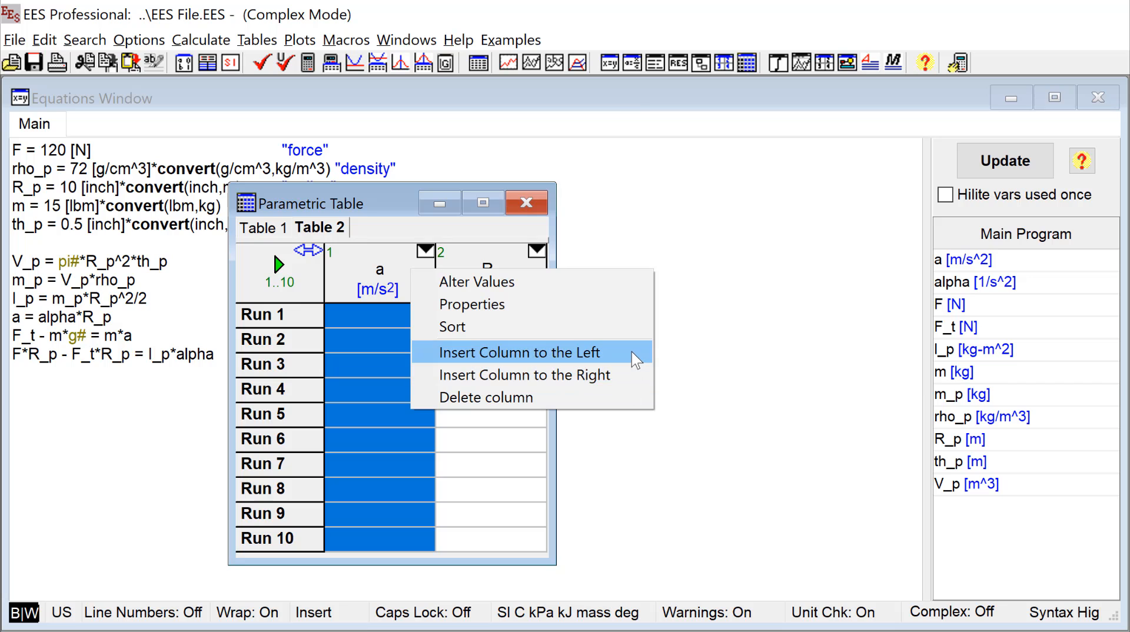
{"action": "left_click", "coordinate": [492, 466]}
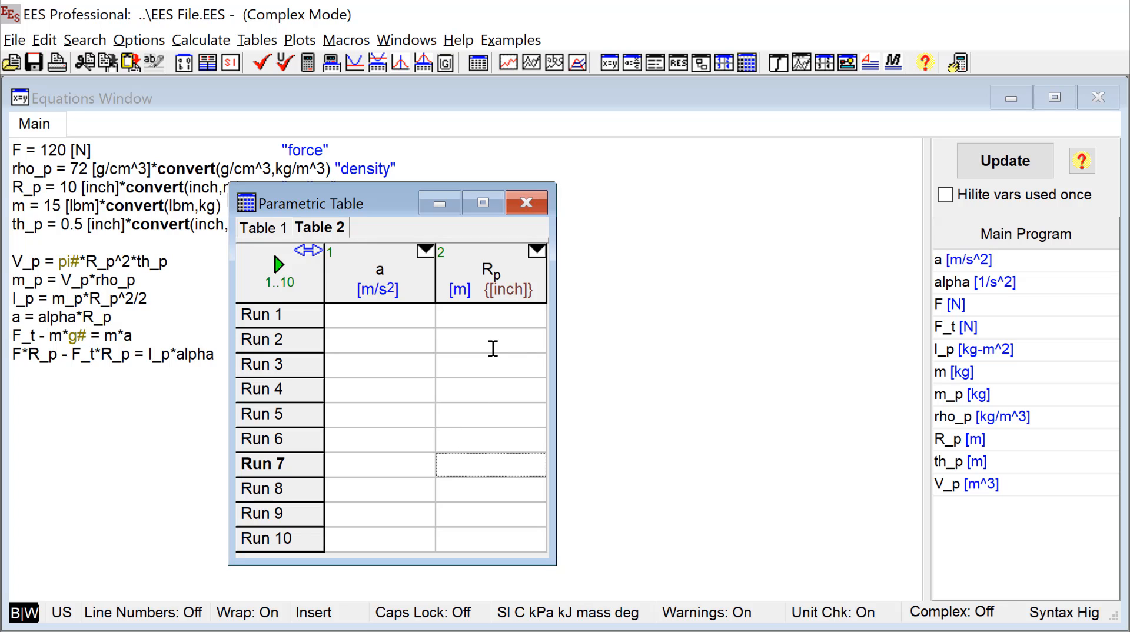
- Fill the R_p column for runs 1 to 10 with linearly spaced values from 0.02 to 0.2 m
{"action": "left_click", "coordinate": [493, 318]}
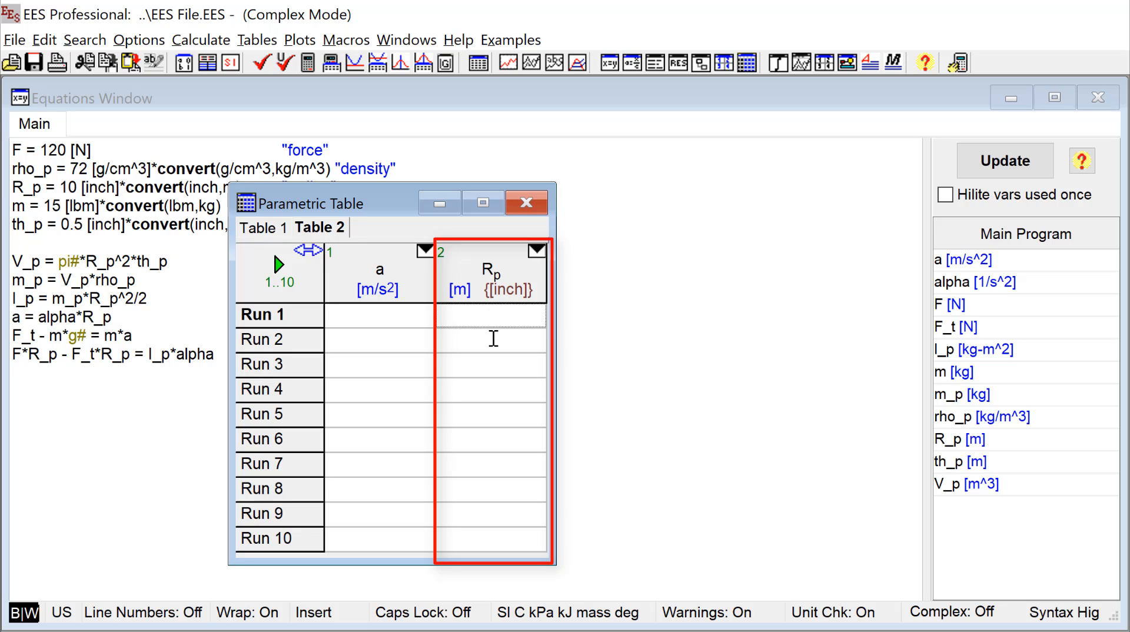
{"action": "left_click", "coordinate": [496, 341]}
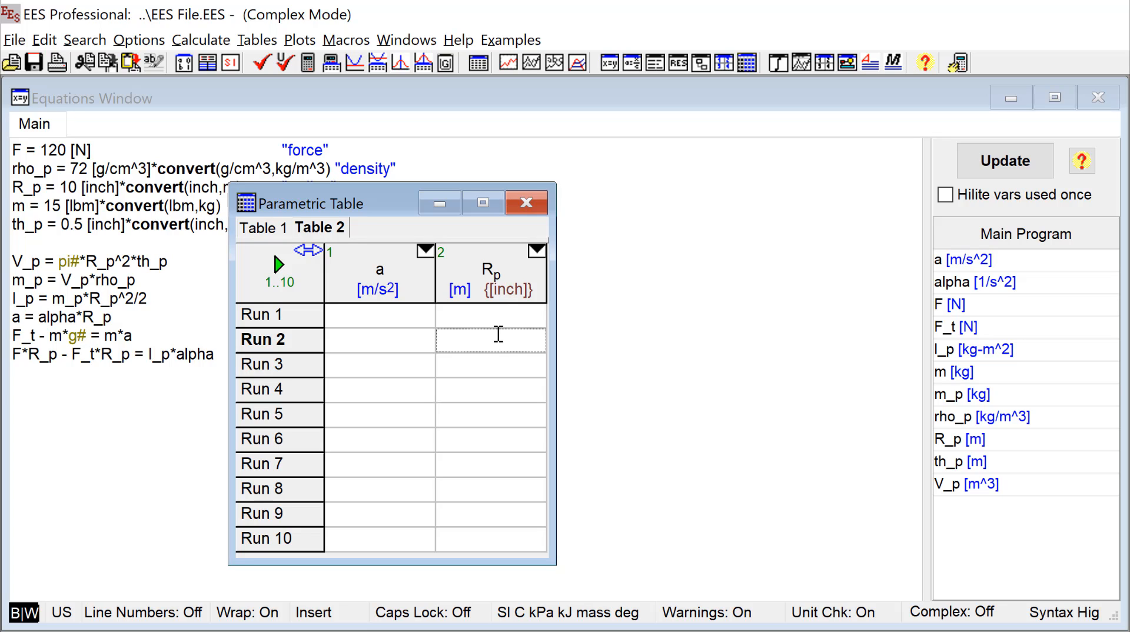
{"action": "right_click", "coordinate": [510, 268]}
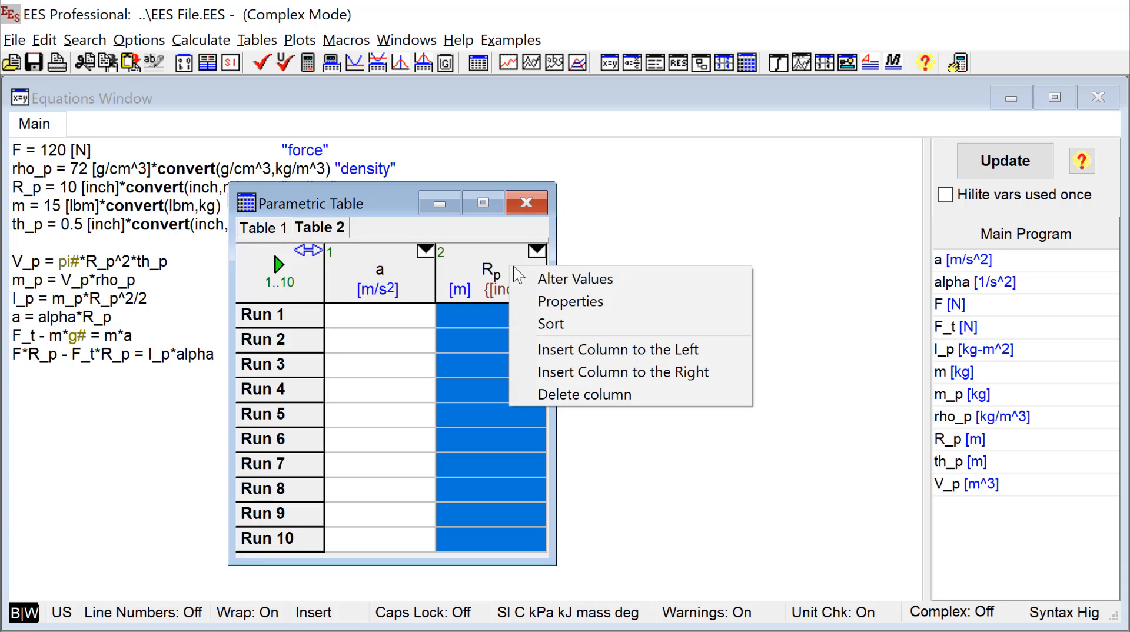
{"action": "left_click", "coordinate": [655, 284]}
{"action": "left_click_drag", "start_coordinate": [859, 360], "coordinate": [710, 218]}
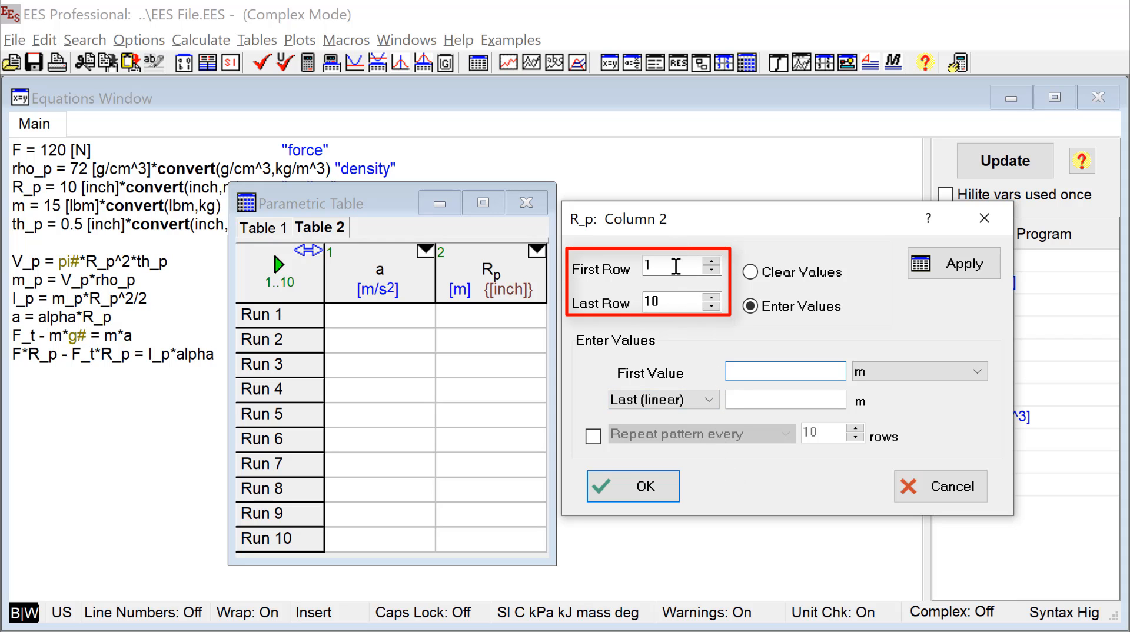
{"action": "left_click", "coordinate": [766, 376]}
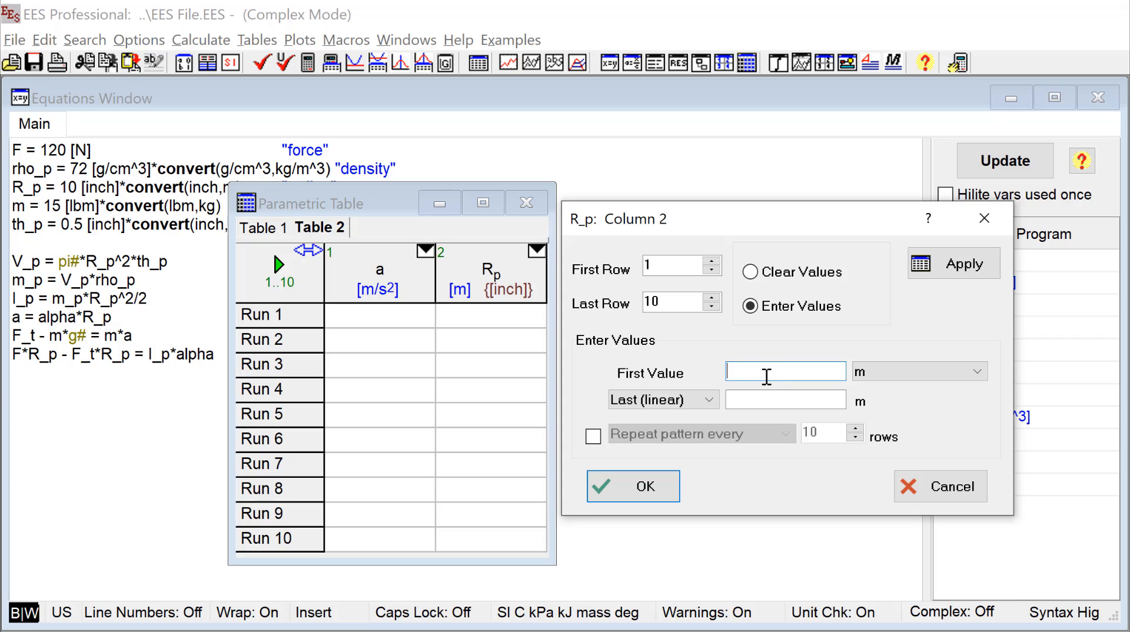
{"action": "type", "text": "0.02"}
{"action": "left_click", "coordinate": [763, 399]}
{"action": "type", "text": "0.2"}
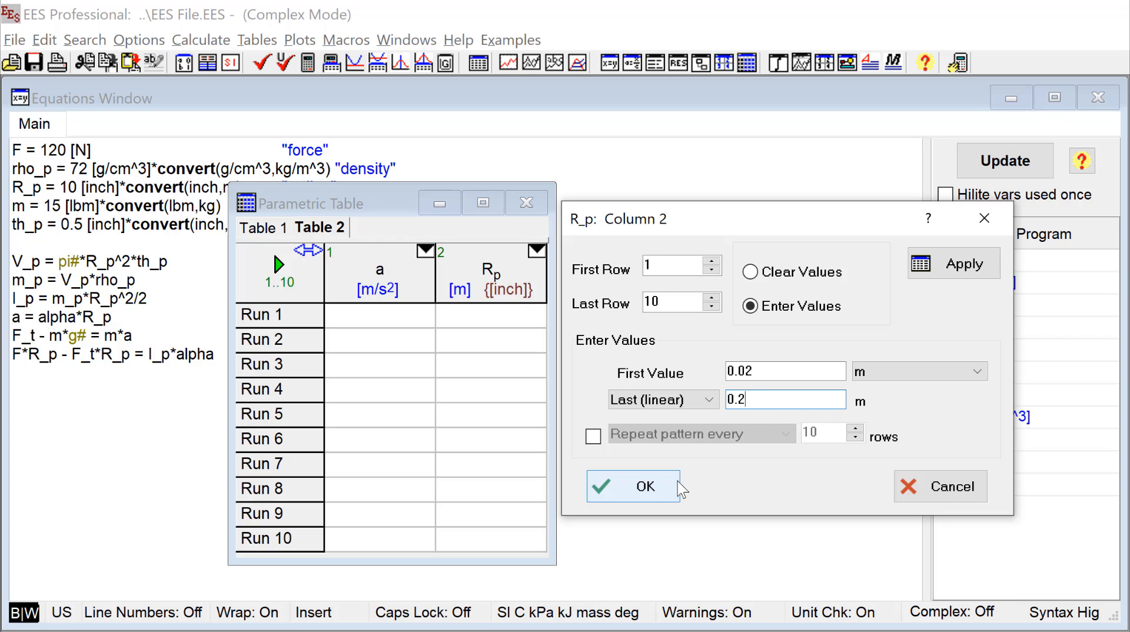
{"action": "left_click", "coordinate": [664, 492]}
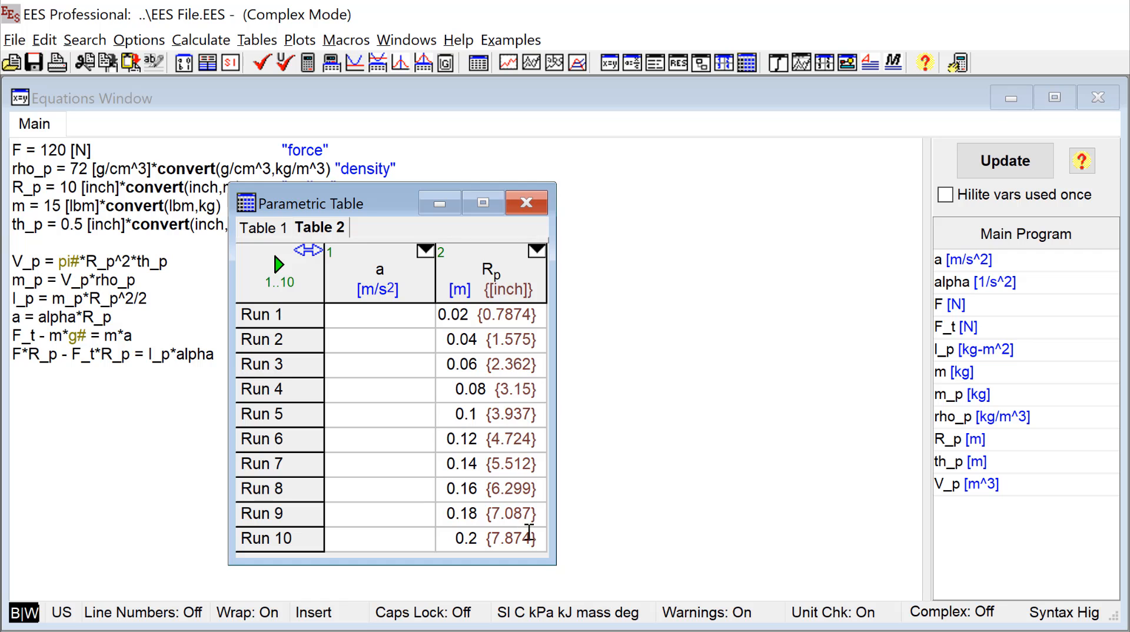
- Alter the R_p column values to inches, spaced linearly from 2 to 20 inch over runs 1 to 10
{"action": "right_click", "coordinate": [517, 272]}
{"action": "left_click", "coordinate": [552, 277]}
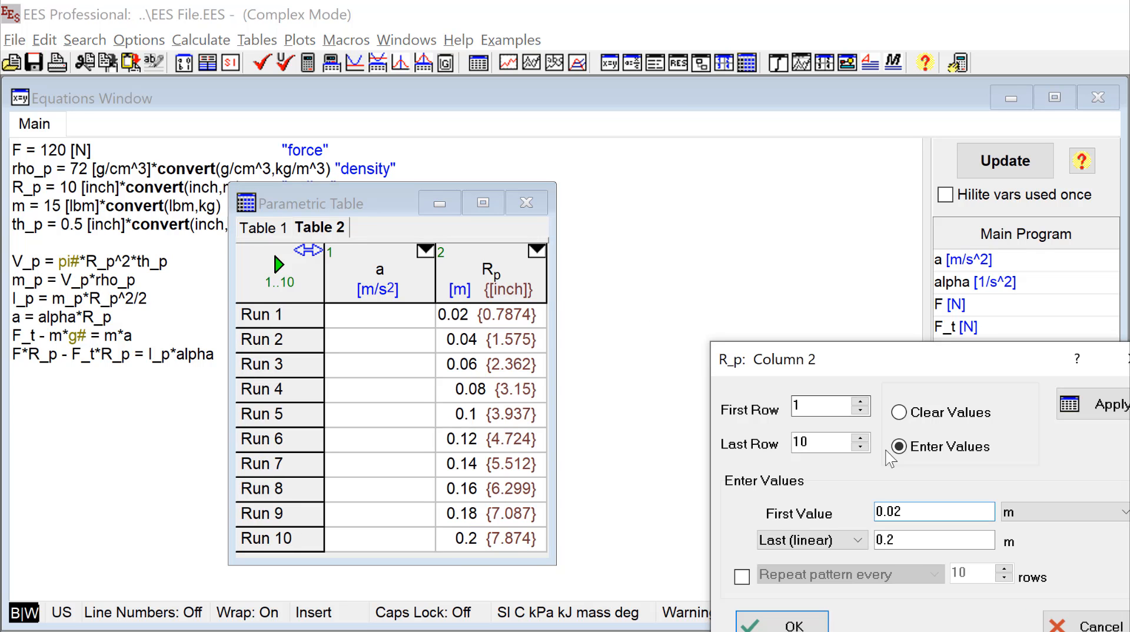
{"action": "left_click_drag", "start_coordinate": [883, 353], "coordinate": [732, 243]}
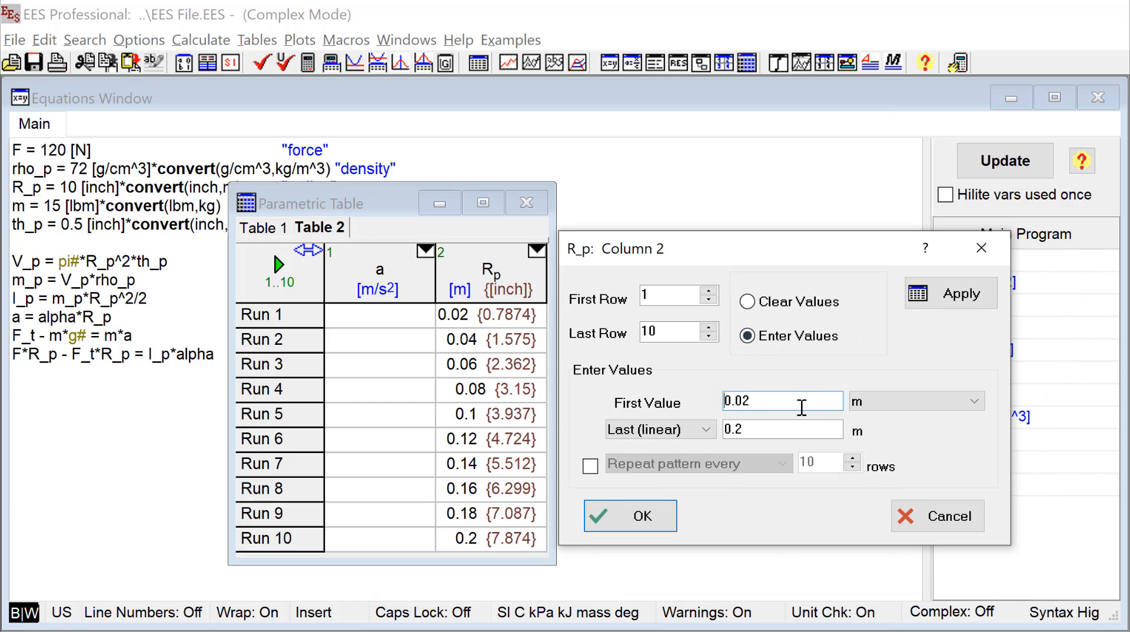
{"action": "left_click", "coordinate": [976, 403]}
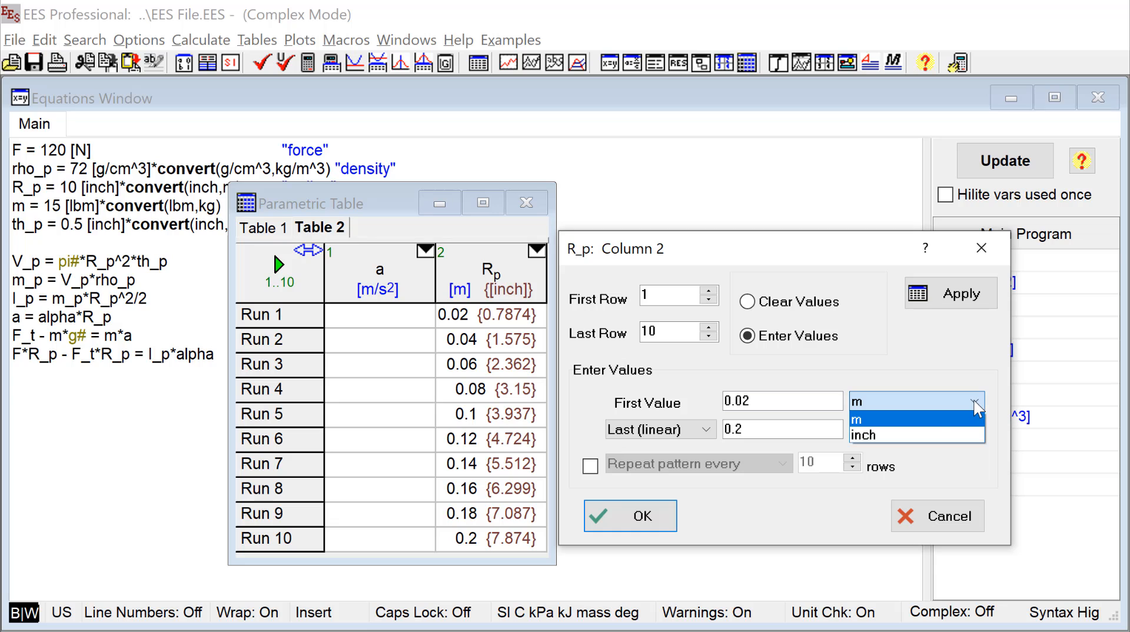
{"action": "left_click", "coordinate": [900, 434]}
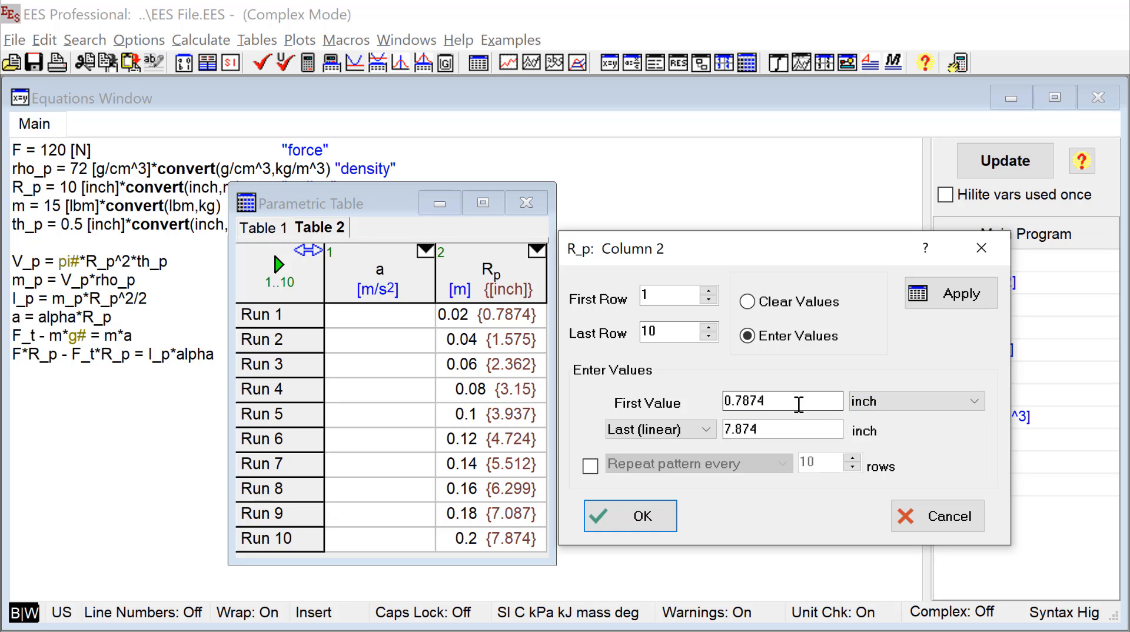
{"action": "left_click_drag", "start_coordinate": [798, 401], "coordinate": [705, 395]}
{"action": "type", "text": "2"}
{"action": "left_click_drag", "start_coordinate": [765, 429], "coordinate": [713, 443]}
{"action": "type", "text": "20"}
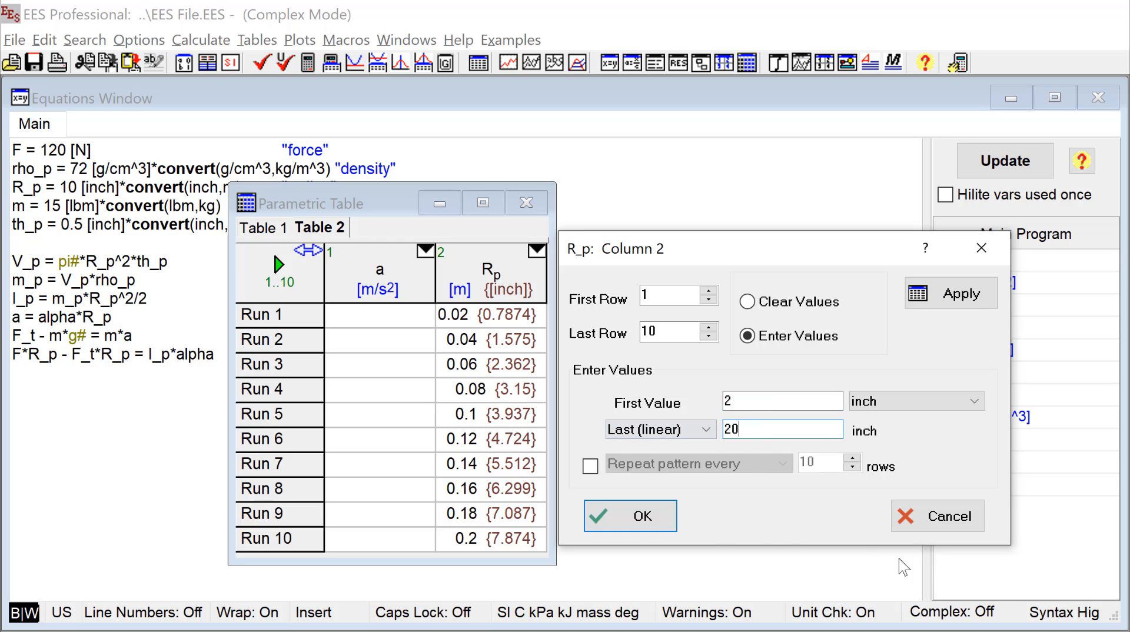
{"action": "left_click", "coordinate": [641, 517]}
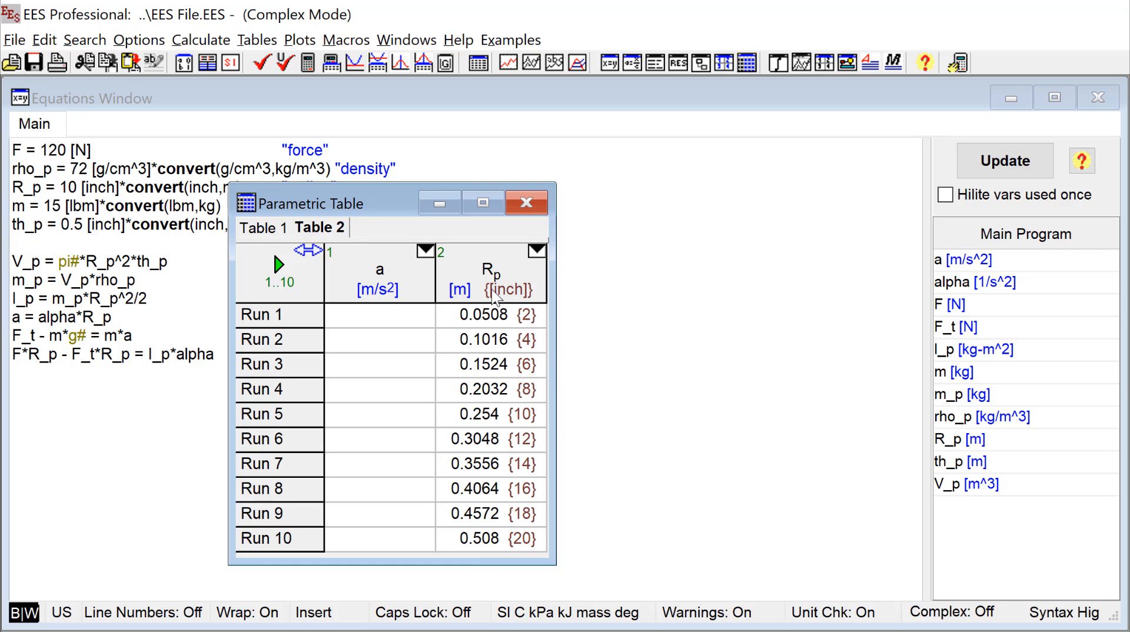
- Extend the R_p column's linear values from 0.0508 to 0.508 m through row 15, adding five rows to the table
{"action": "right_click", "coordinate": [492, 296]}
{"action": "left_click", "coordinate": [511, 303]}
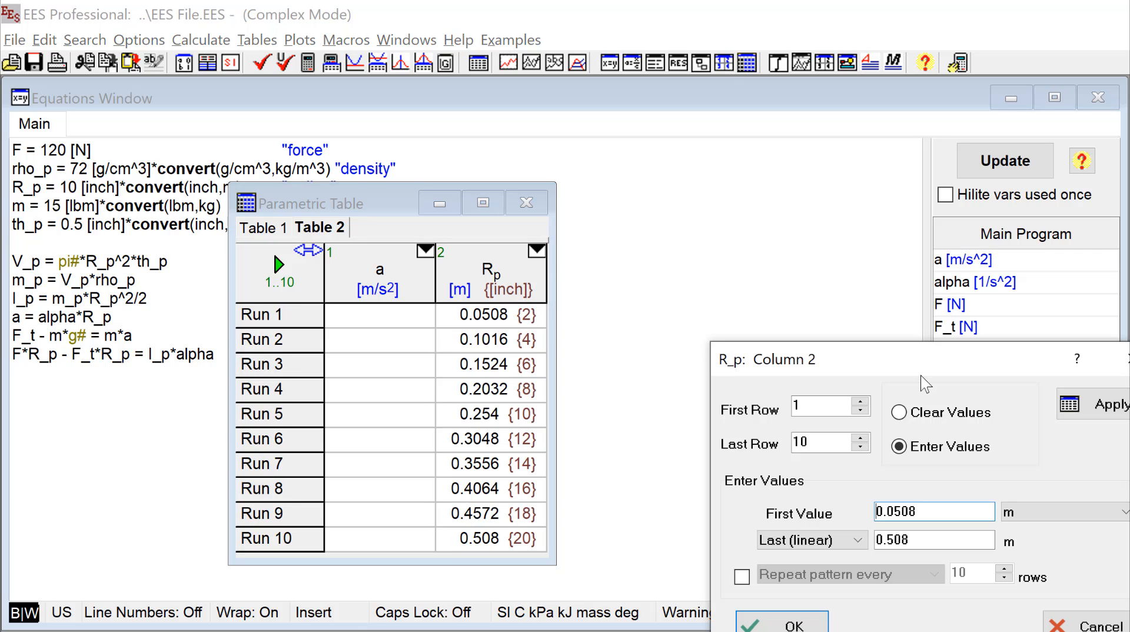
{"action": "left_click_drag", "start_coordinate": [834, 302], "coordinate": [765, 250]}
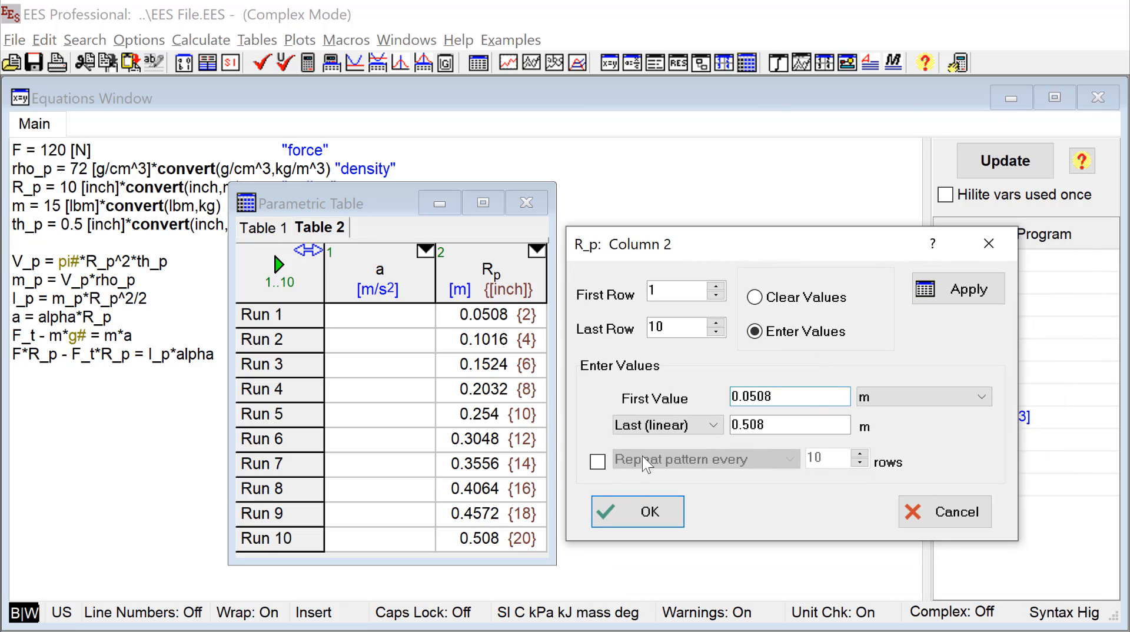
{"action": "left_click", "coordinate": [714, 425]}
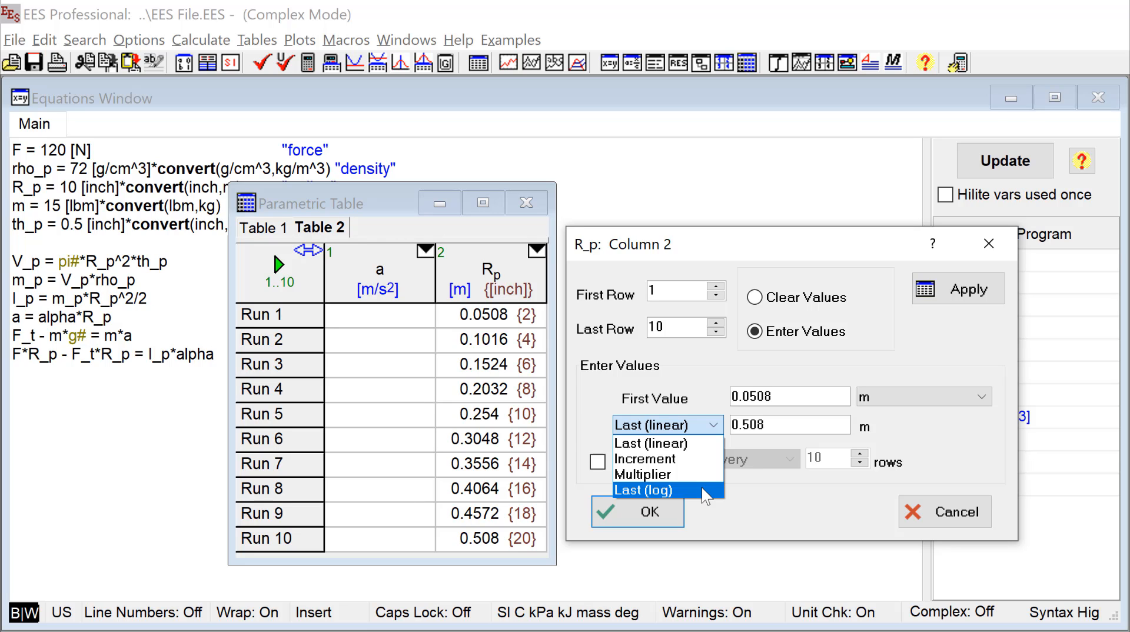
{"action": "left_click", "coordinate": [747, 488]}
{"action": "left_click", "coordinate": [805, 397]}
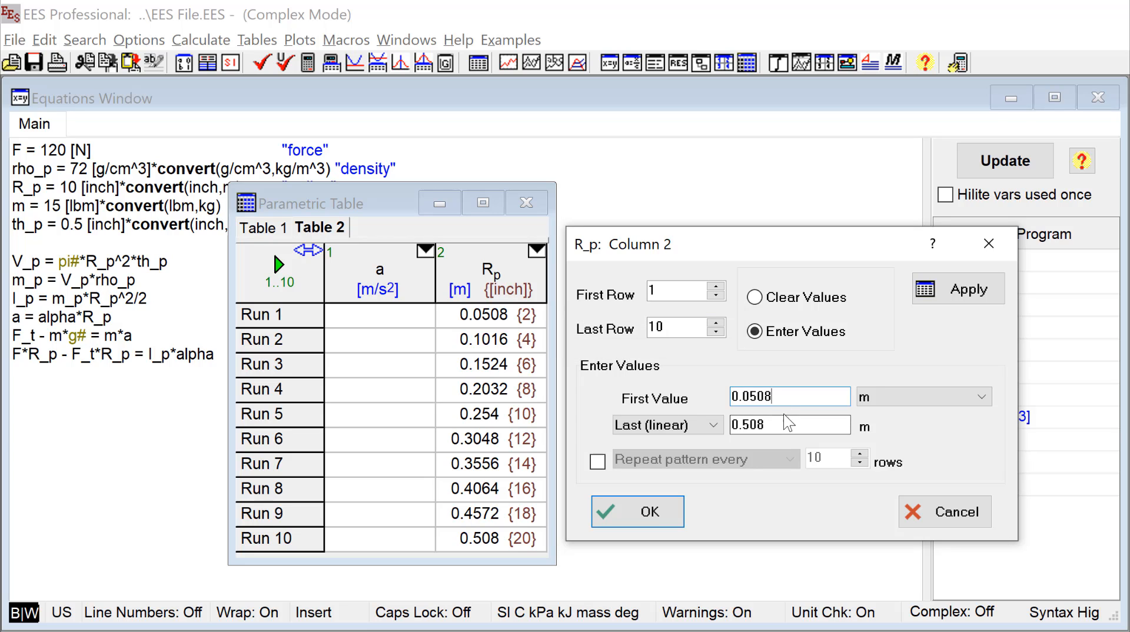
{"action": "double_click", "coordinate": [670, 327]}
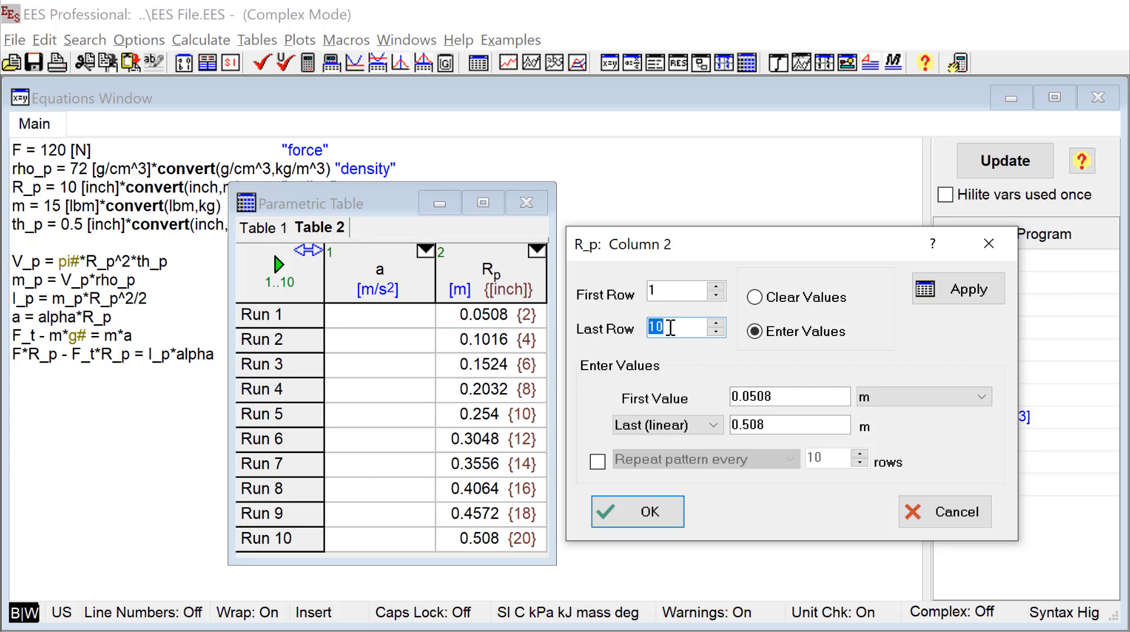
{"action": "type", "text": "15"}
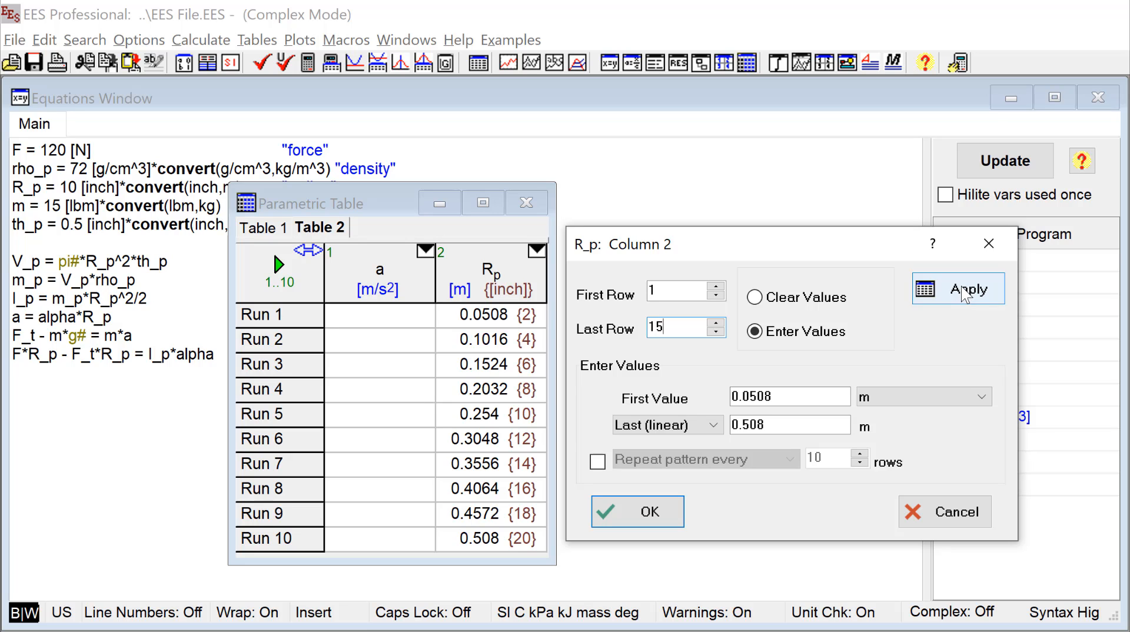
{"action": "left_click", "coordinate": [654, 513]}
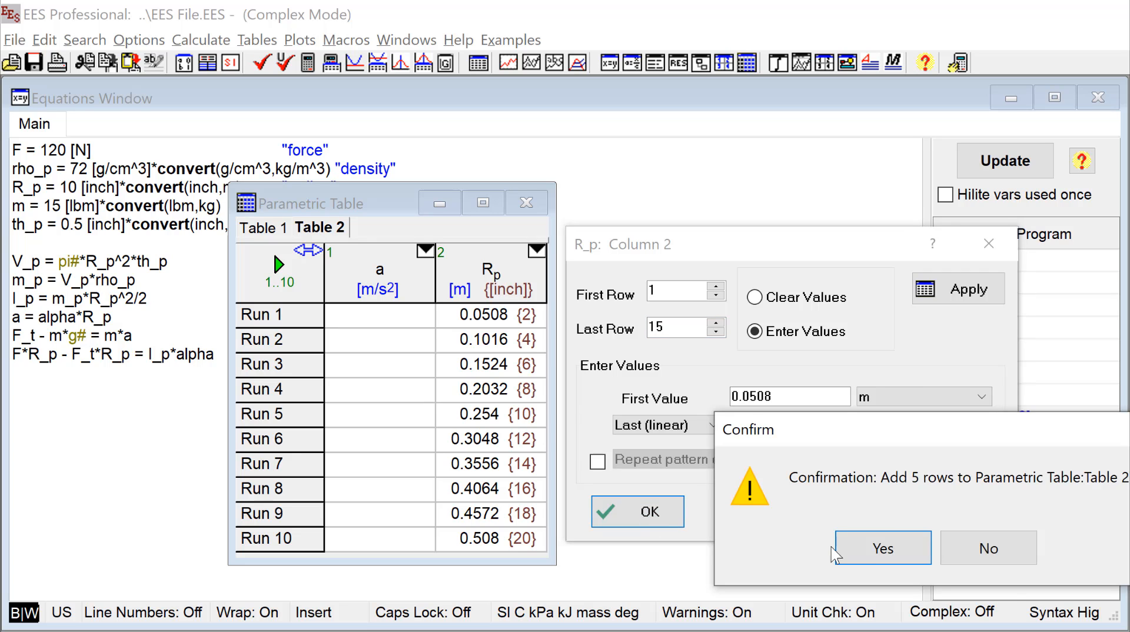
{"action": "left_click", "coordinate": [869, 553]}
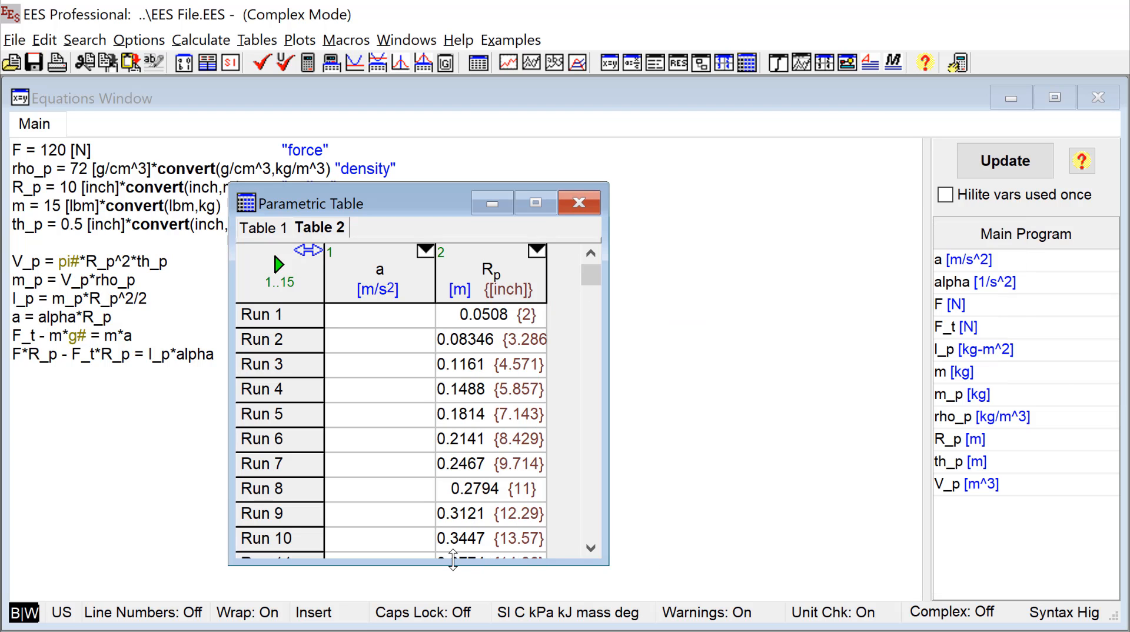
{"action": "left_click_drag", "start_coordinate": [453, 560], "coordinate": [454, 561]}
{"action": "scroll", "coordinate": [397, 511], "scroll_direction": "down", "scroll_amount": 14}
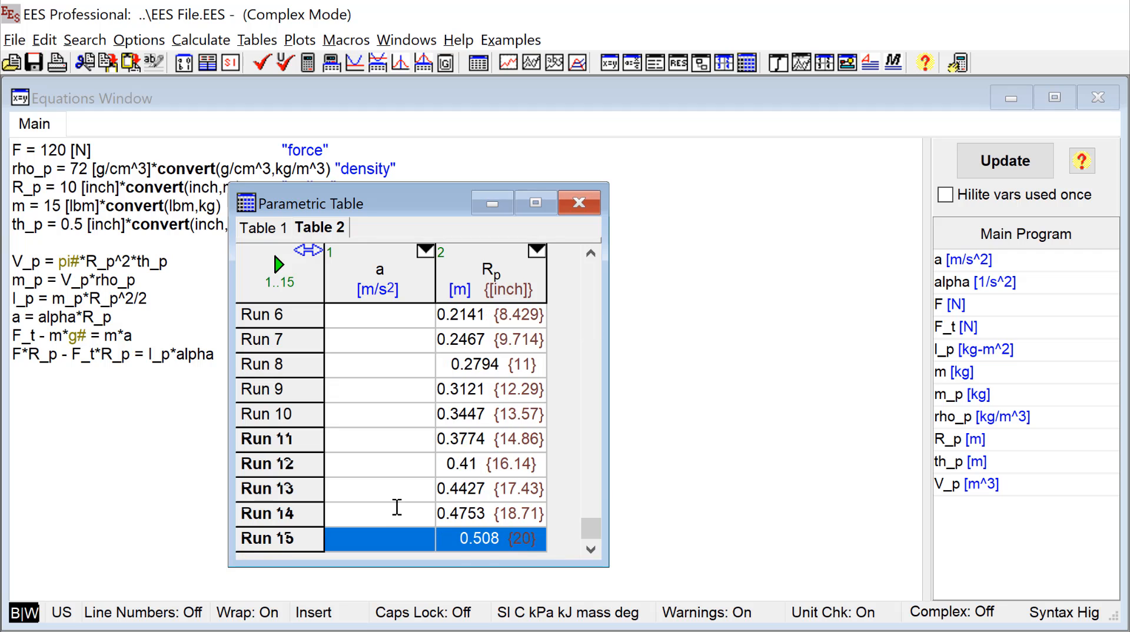
{"action": "scroll", "coordinate": [397, 507], "scroll_direction": "up", "scroll_amount": 13}
- Review the Alter Values settings of the R_p column for rows 1 to 15
{"action": "right_click", "coordinate": [517, 275]}
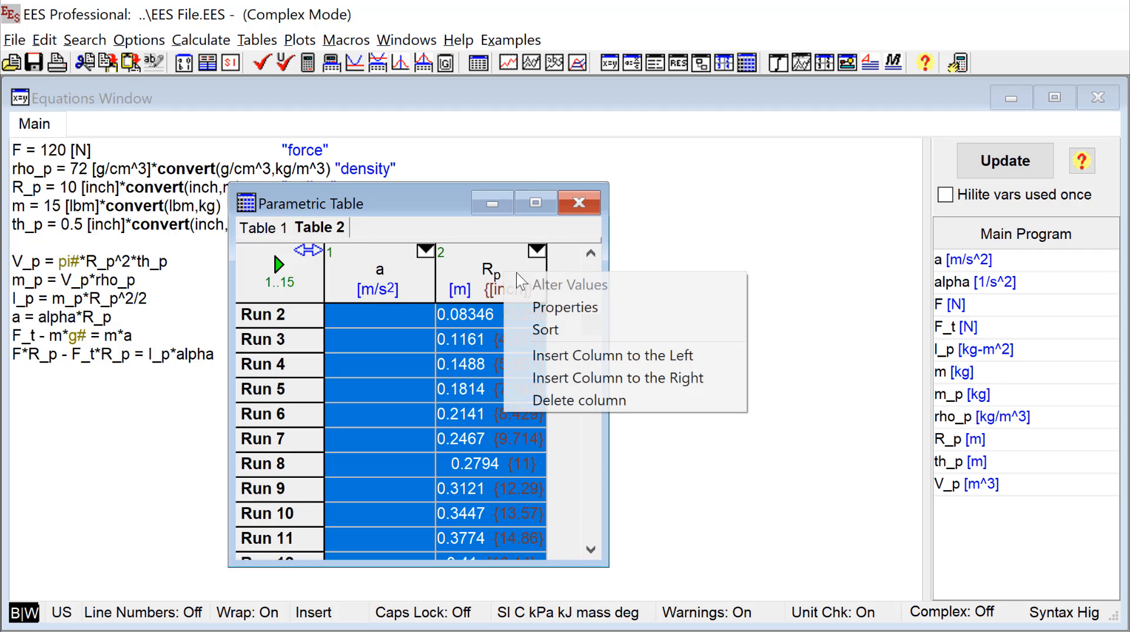
{"action": "left_click", "coordinate": [455, 408]}
{"action": "right_click", "coordinate": [470, 283]}
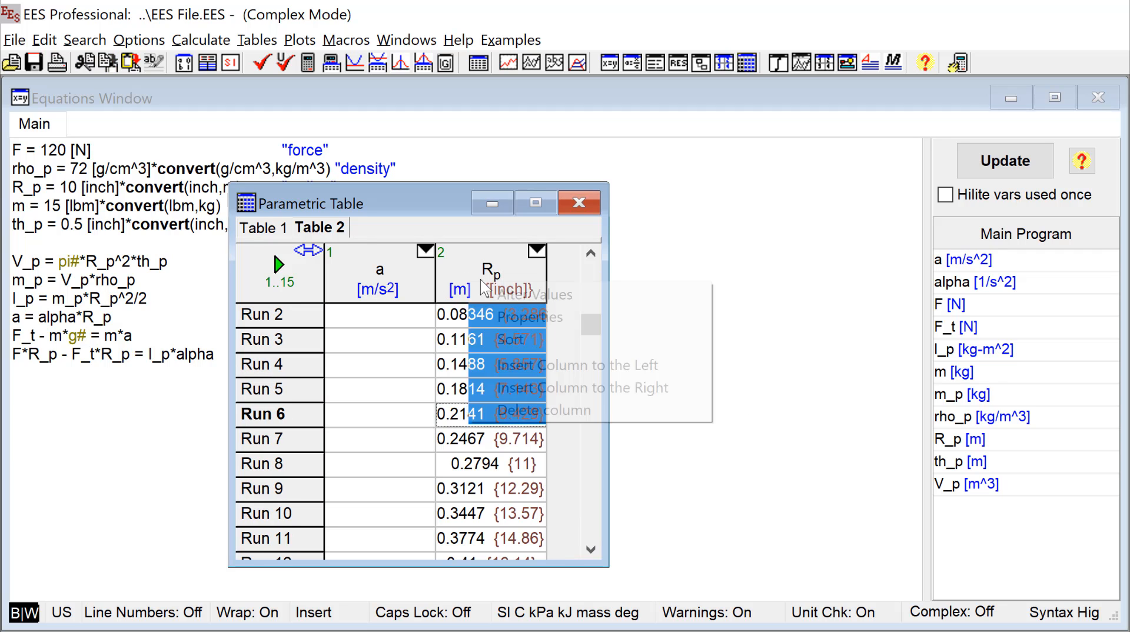
{"action": "left_click", "coordinate": [494, 296]}
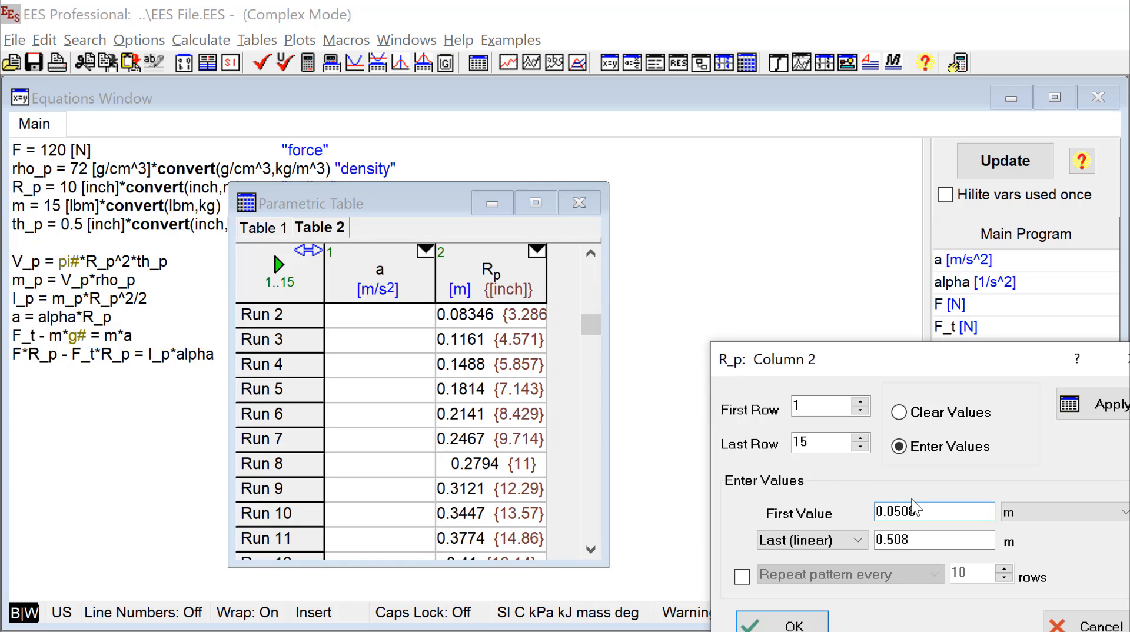
{"action": "left_click_drag", "start_coordinate": [769, 361], "coordinate": [710, 273]}
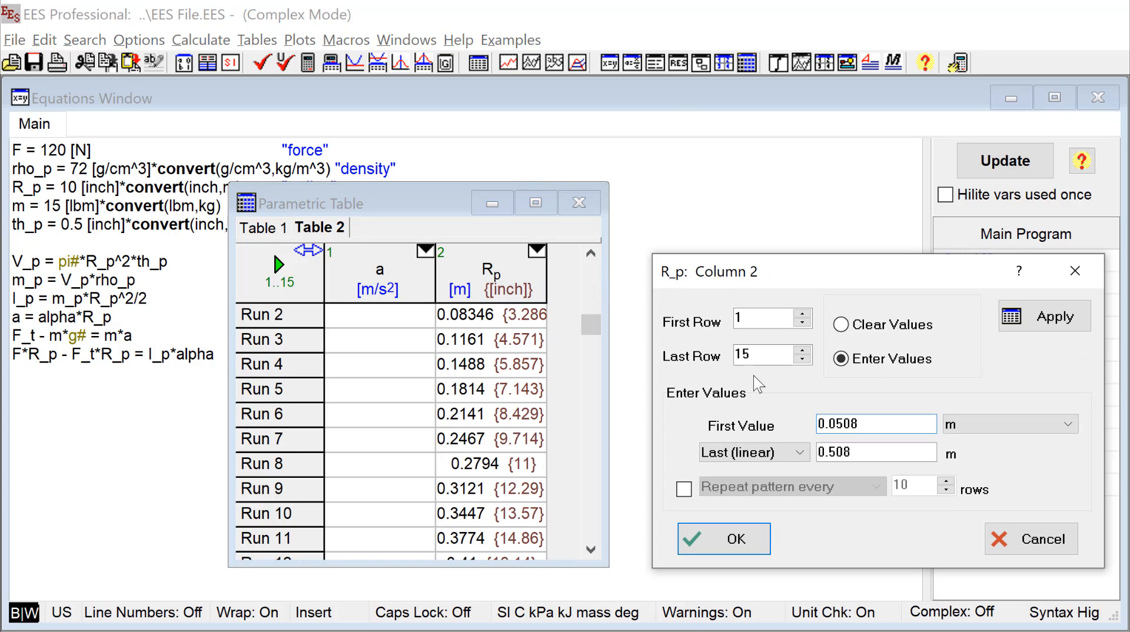
{"action": "left_click", "coordinate": [725, 539]}
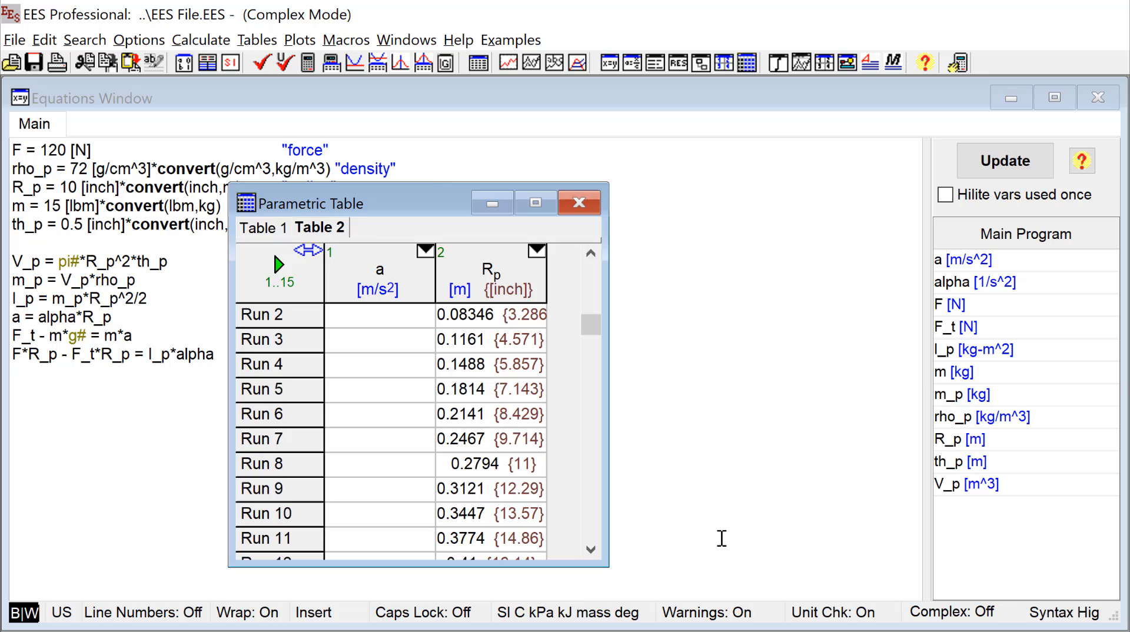
- Add the equation R_p_min = 0.02 [m] below the existing equations
{"action": "left_click", "coordinate": [102, 388]}
{"action": "key", "text": "Return"}
{"action": "key", "text": "Return"}
{"action": "type", "text": "R_p_min "}
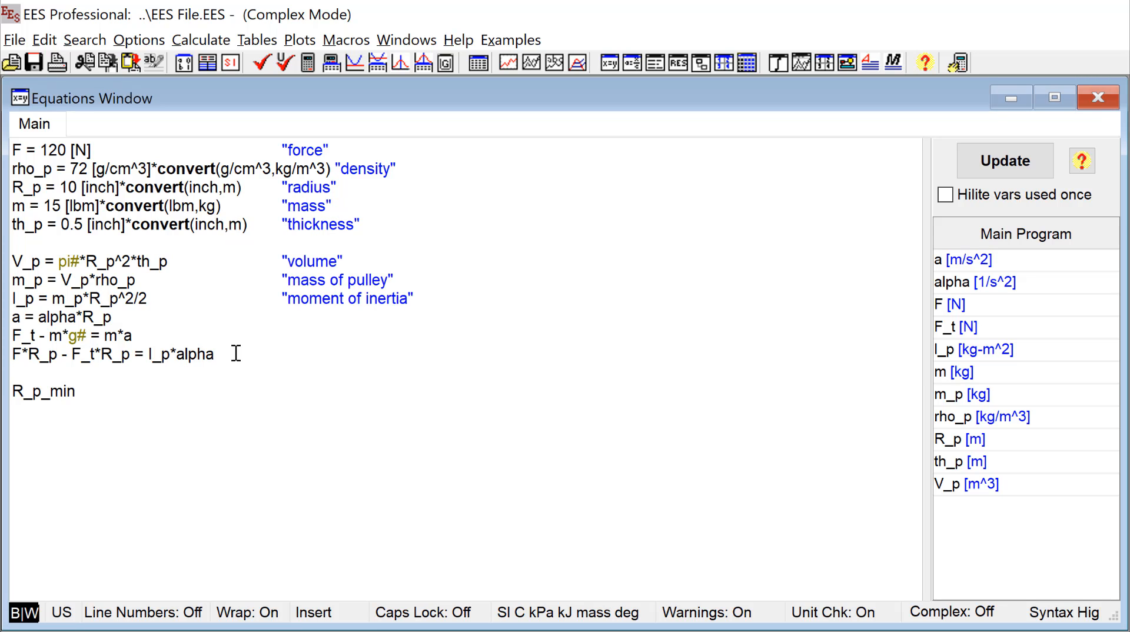
{"action": "type", "text": "= 0.02 [m]"}
- Refill the R_p column of Table 2 linearly from the variable R_p_min to 0.2 m over runs 1 to 15
{"action": "left_click", "coordinate": [406, 39]}
{"action": "mouse_move", "coordinate": [438, 203]}
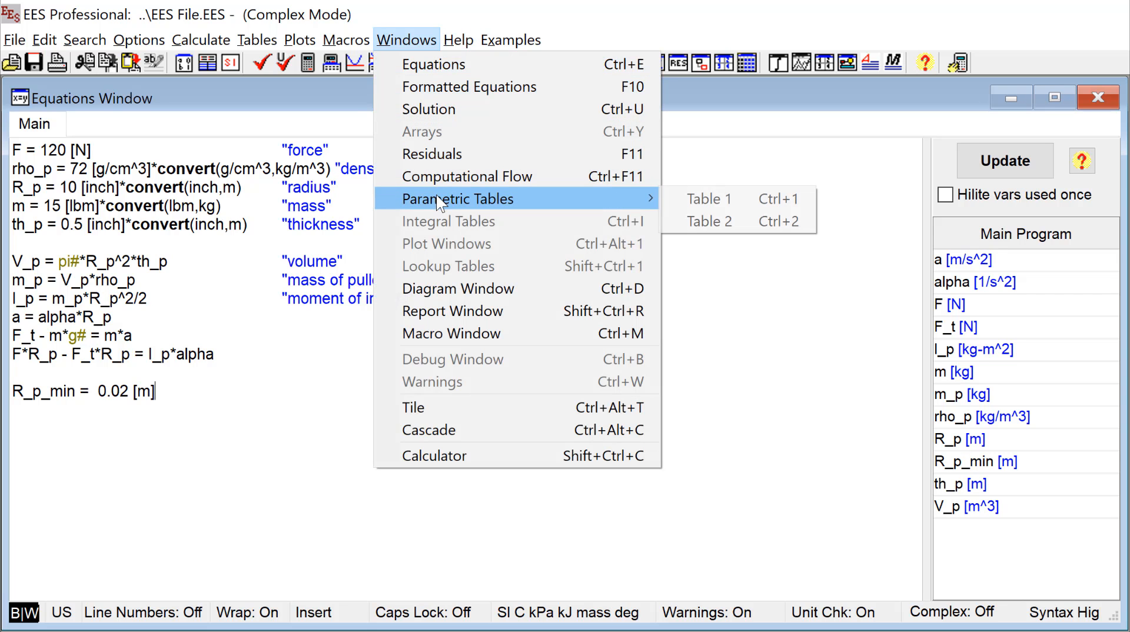
{"action": "left_click", "coordinate": [706, 221]}
{"action": "right_click", "coordinate": [471, 276]}
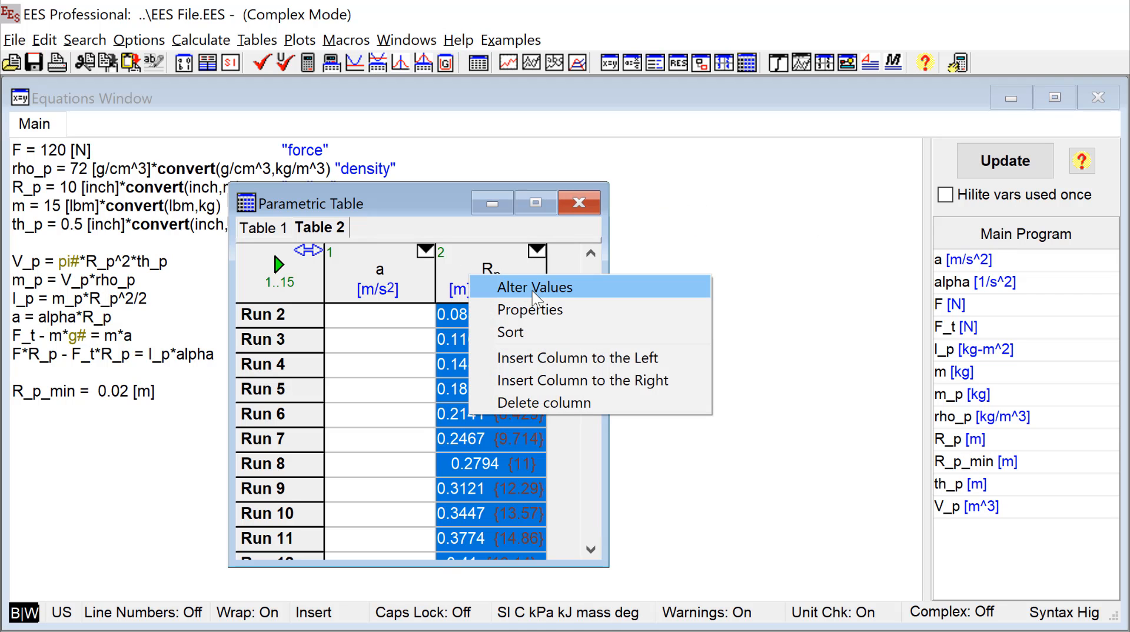
{"action": "left_click", "coordinate": [533, 292]}
{"action": "left_click_drag", "start_coordinate": [969, 513], "coordinate": [829, 510]}
{"action": "type", "text": "R"}
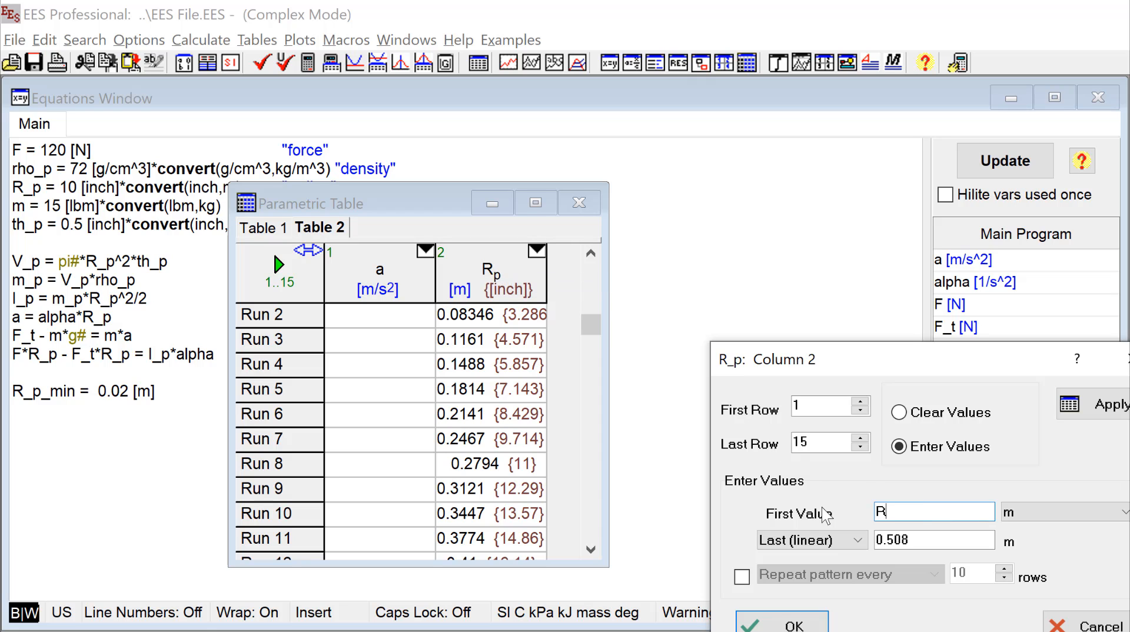
{"action": "type", "text": "_p_min"}
{"action": "key", "text": "Tab"}
{"action": "type", "text": "0.2"}
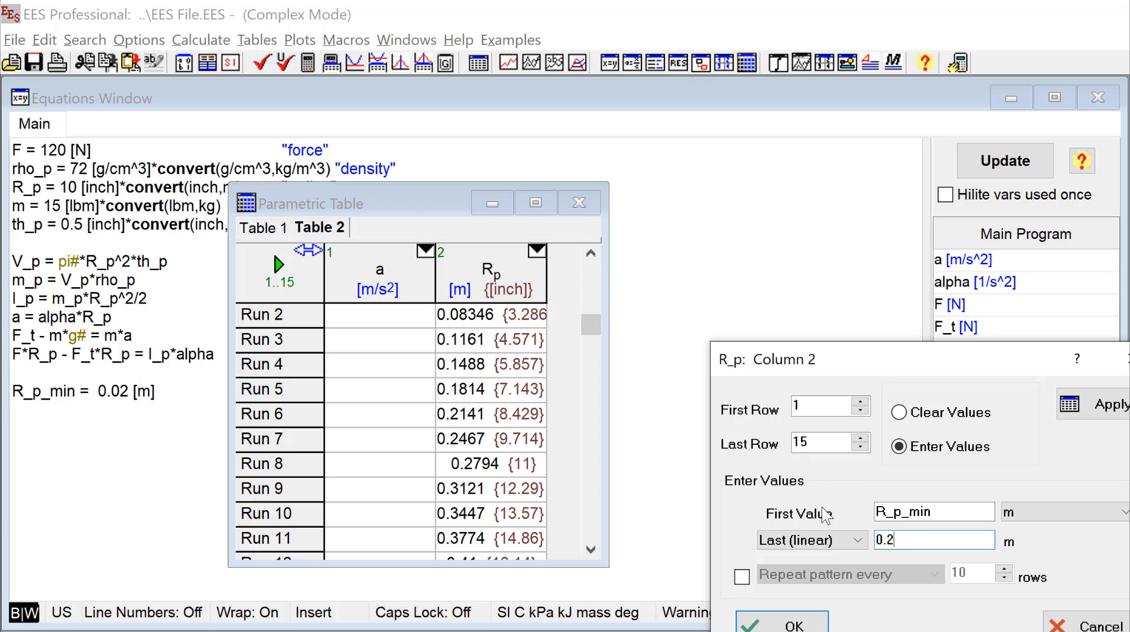
{"action": "left_click", "coordinate": [801, 622]}
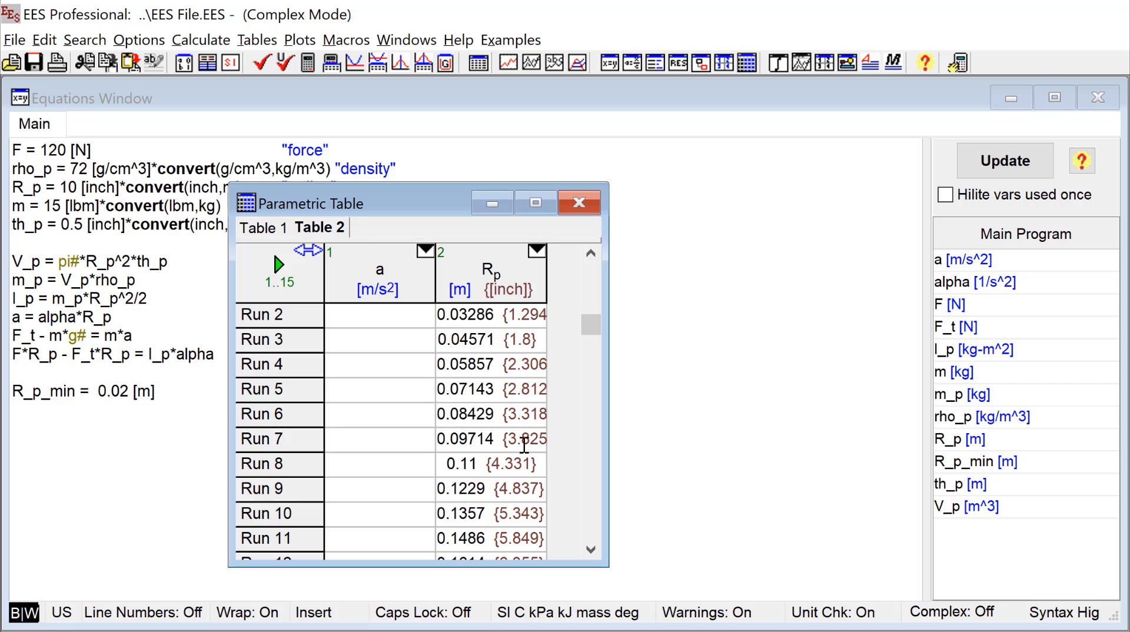
{"action": "left_click_drag", "start_coordinate": [590, 325], "coordinate": [590, 276]}
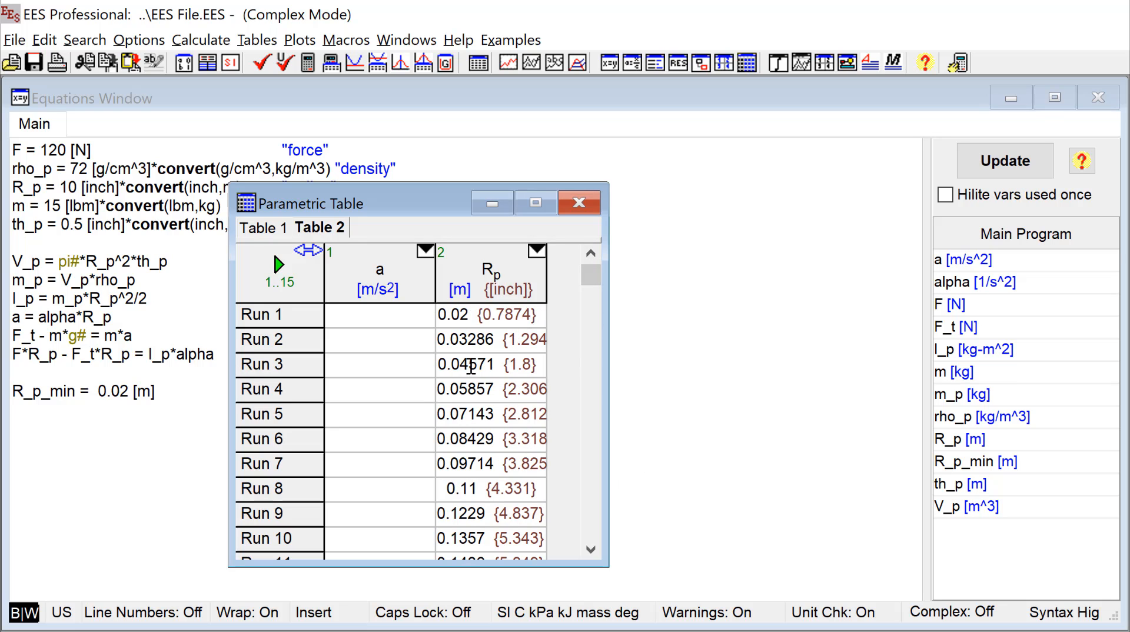
- Try to solve Table 2 for runs 1 to 15 with the R_p equation still active
{"action": "left_click", "coordinate": [201, 40]}
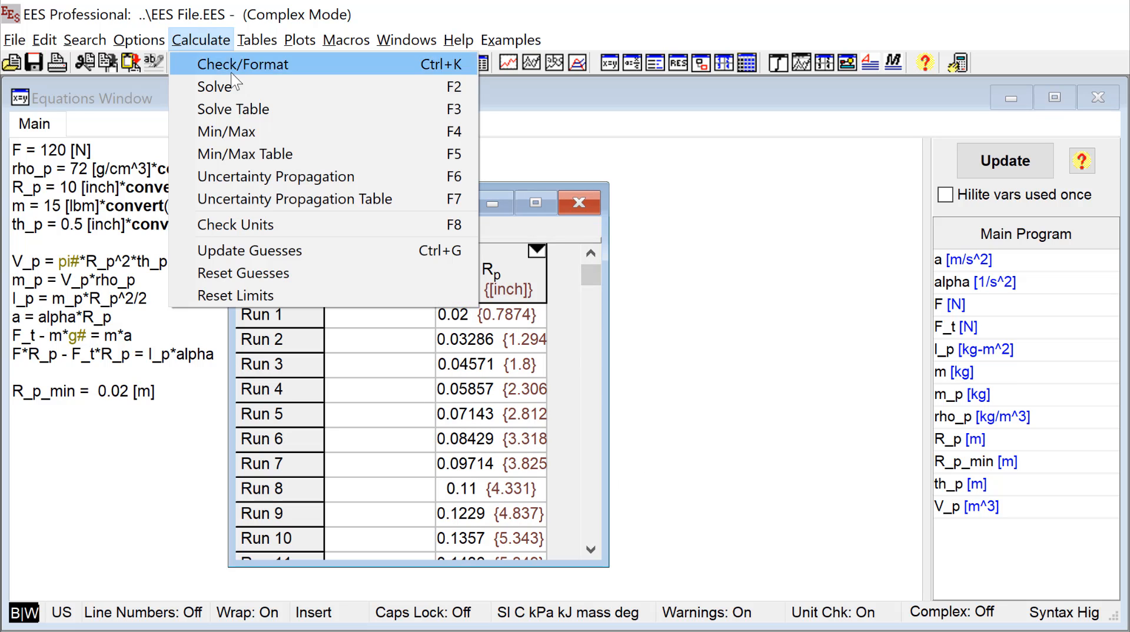
{"action": "left_click", "coordinate": [303, 110]}
{"action": "left_click_drag", "start_coordinate": [845, 365], "coordinate": [693, 264]}
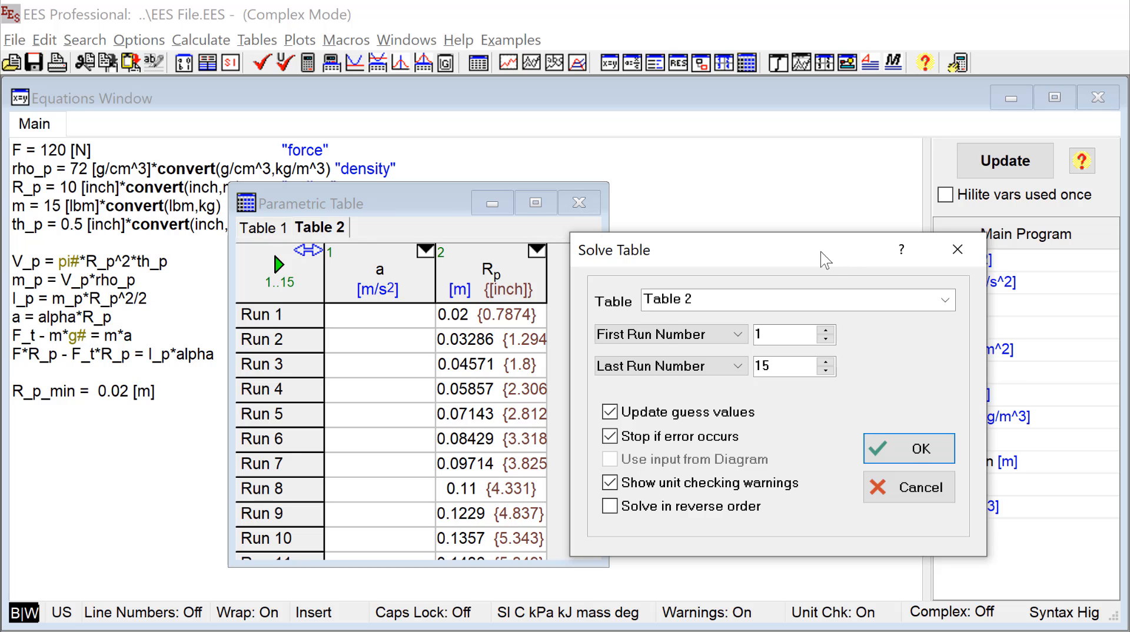
{"action": "left_click_drag", "start_coordinate": [820, 253], "coordinate": [872, 238]}
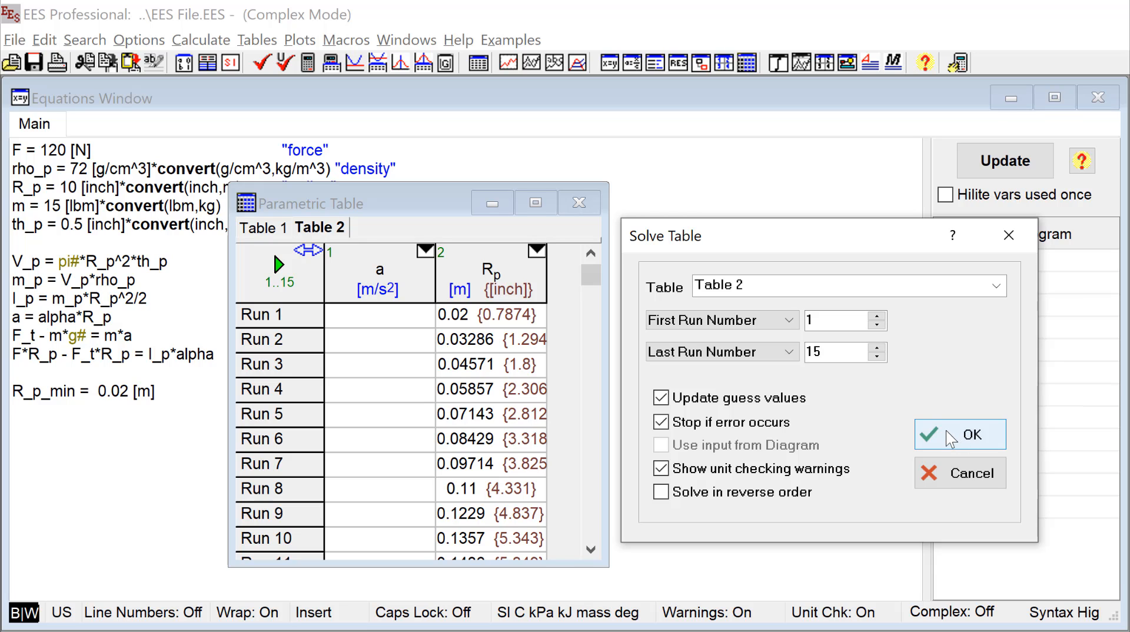
{"action": "left_click", "coordinate": [946, 433]}
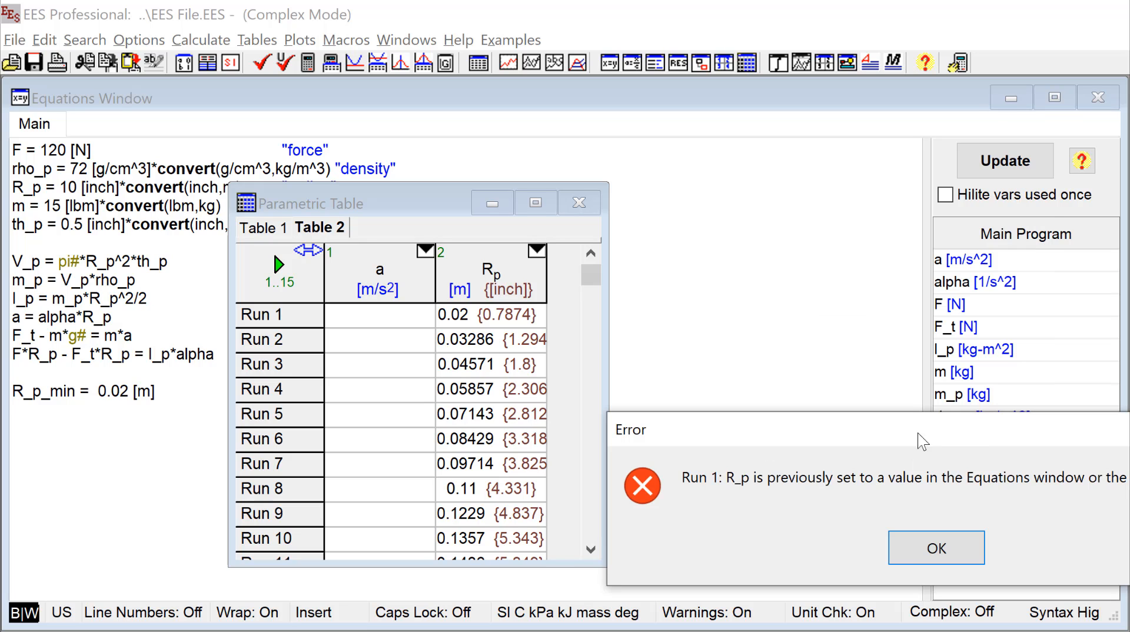
{"action": "left_click", "coordinate": [934, 550]}
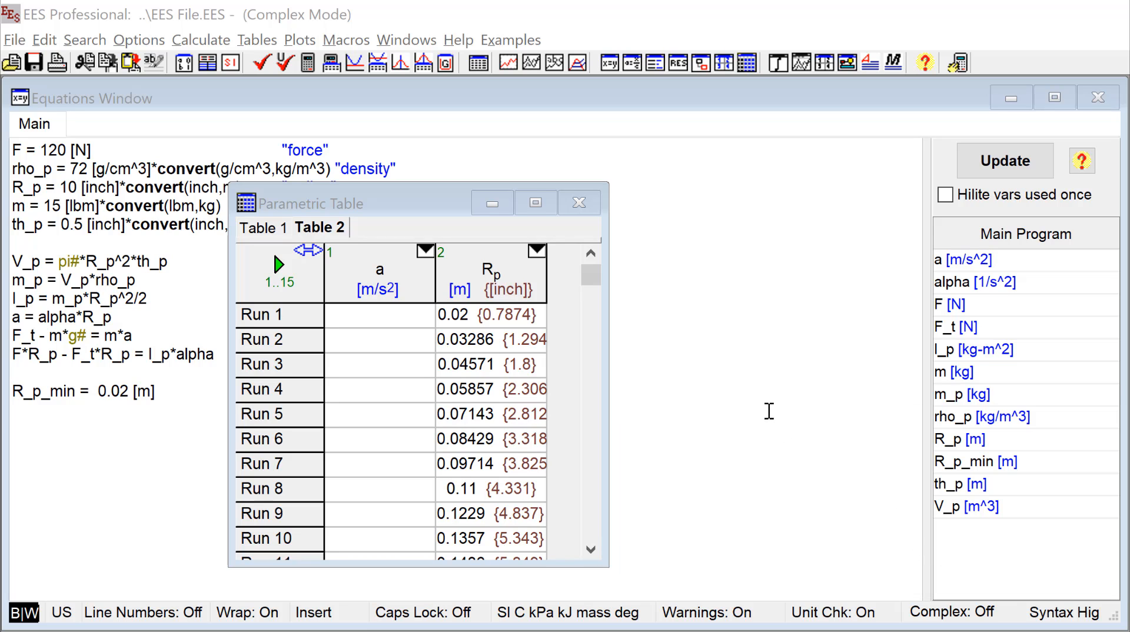
- Comment out the R_p = 10 [inch] radius equation with curly braces
{"action": "left_click", "coordinate": [697, 303]}
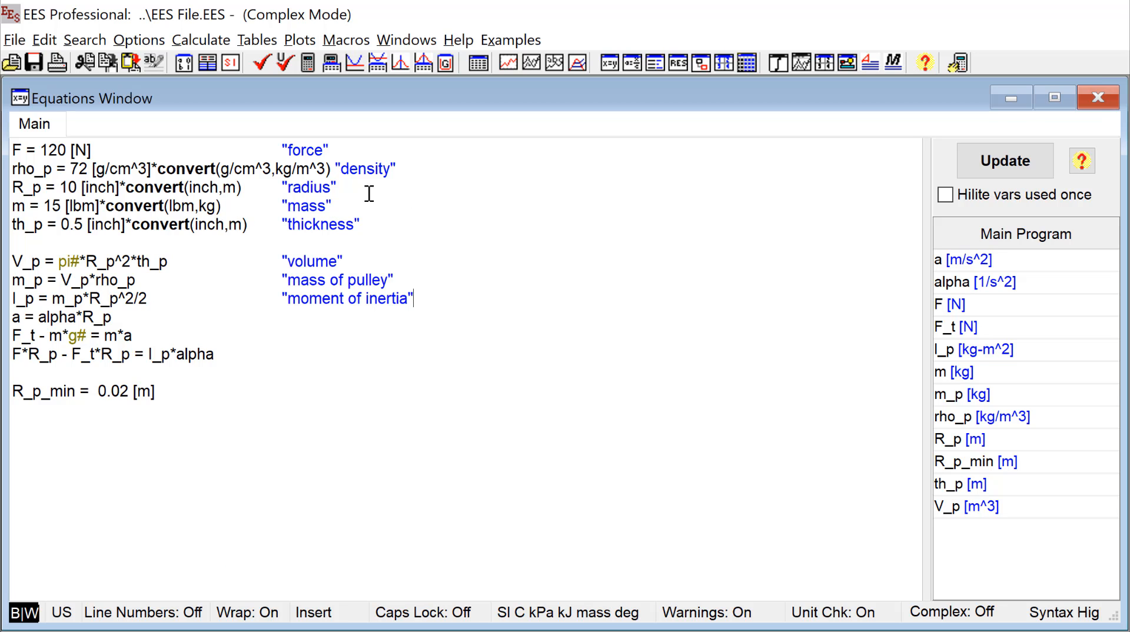
{"action": "left_click_drag", "start_coordinate": [344, 187], "coordinate": [6, 183]}
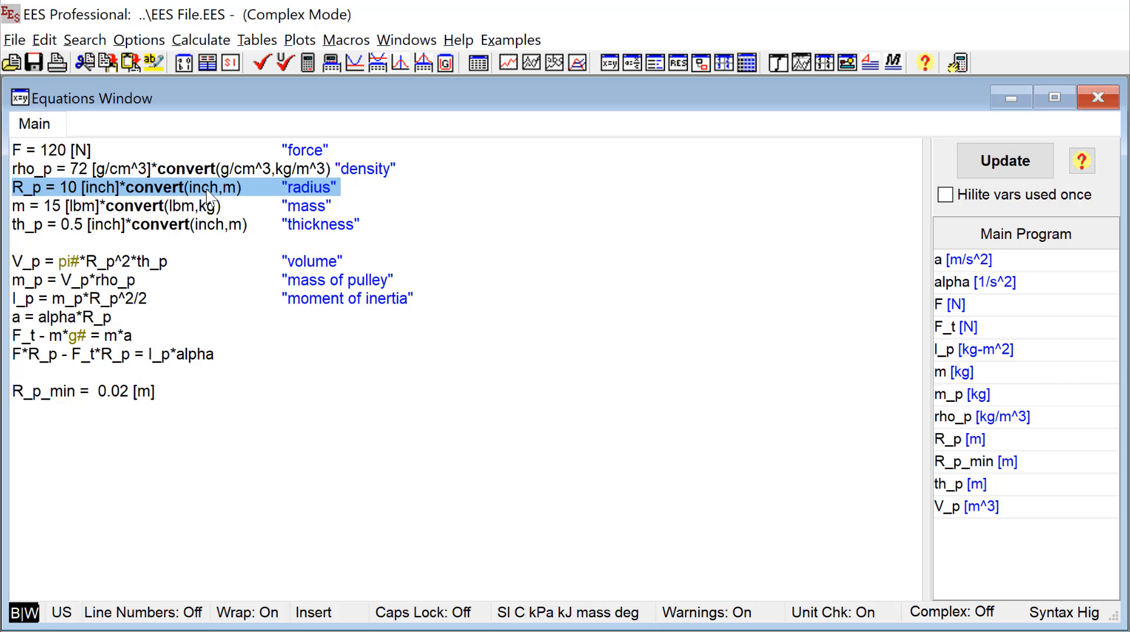
{"action": "right_click", "coordinate": [262, 189]}
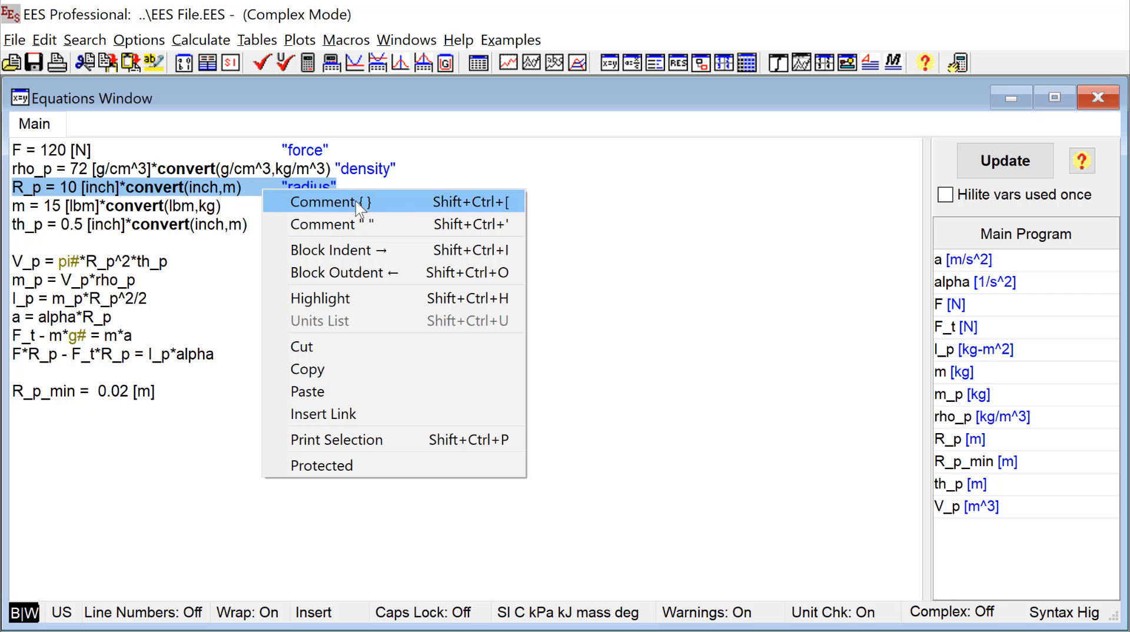
{"action": "left_click", "coordinate": [399, 203]}
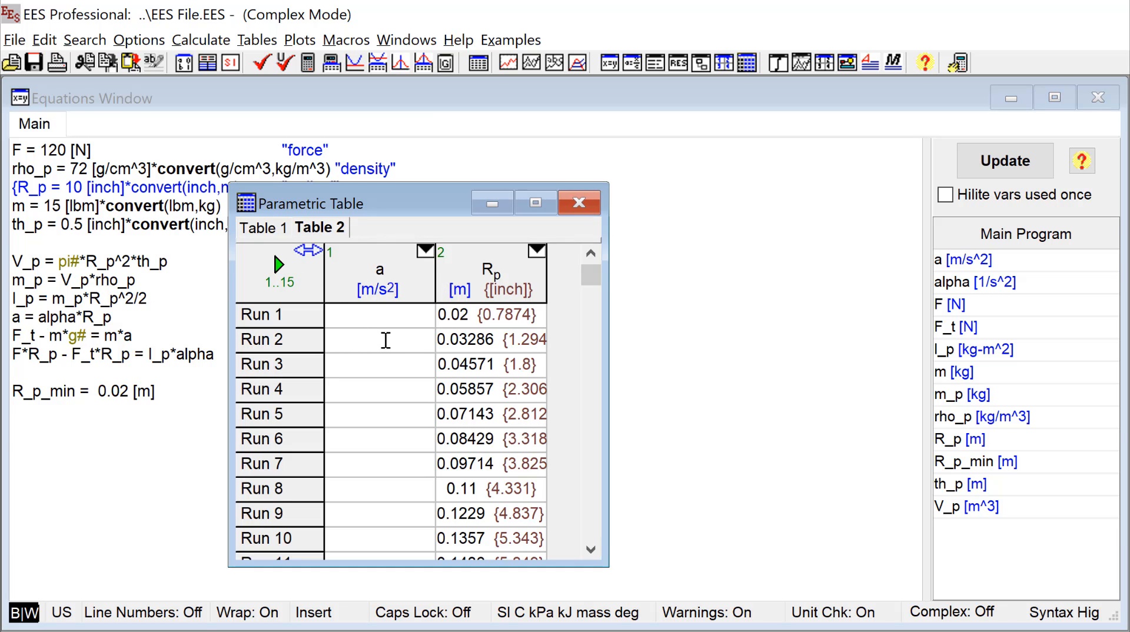
- Solve Table 2 for runs 1 to 15, then enlarge its window and move it off the equations
{"action": "key", "text": "F3"}
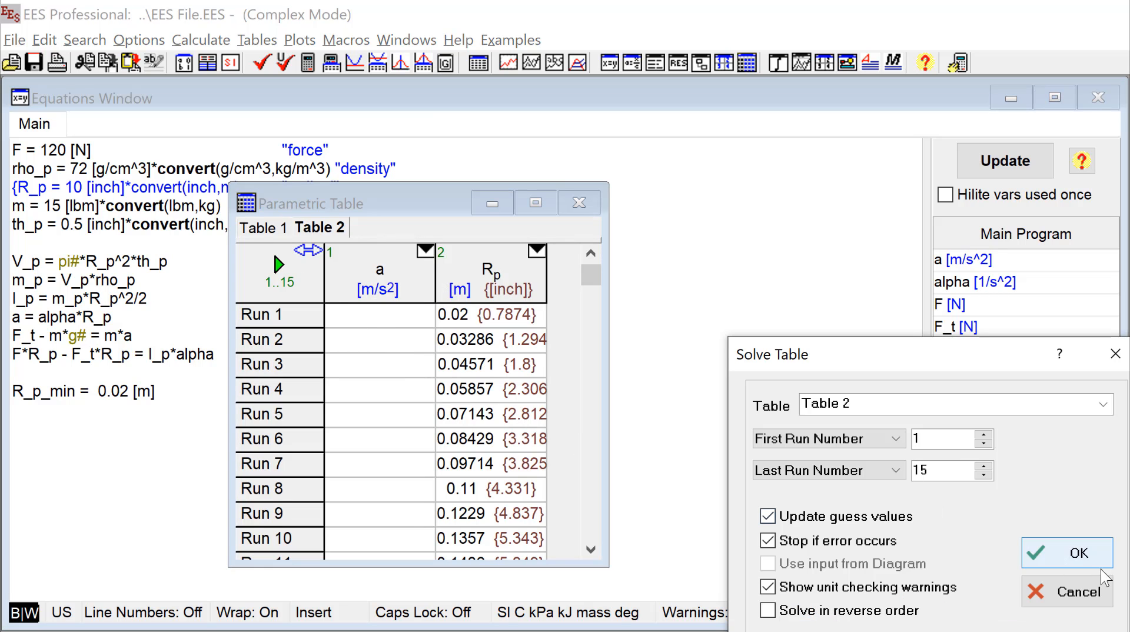
{"action": "left_click", "coordinate": [1082, 553]}
{"action": "left_click_drag", "start_coordinate": [605, 561], "coordinate": [718, 585]}
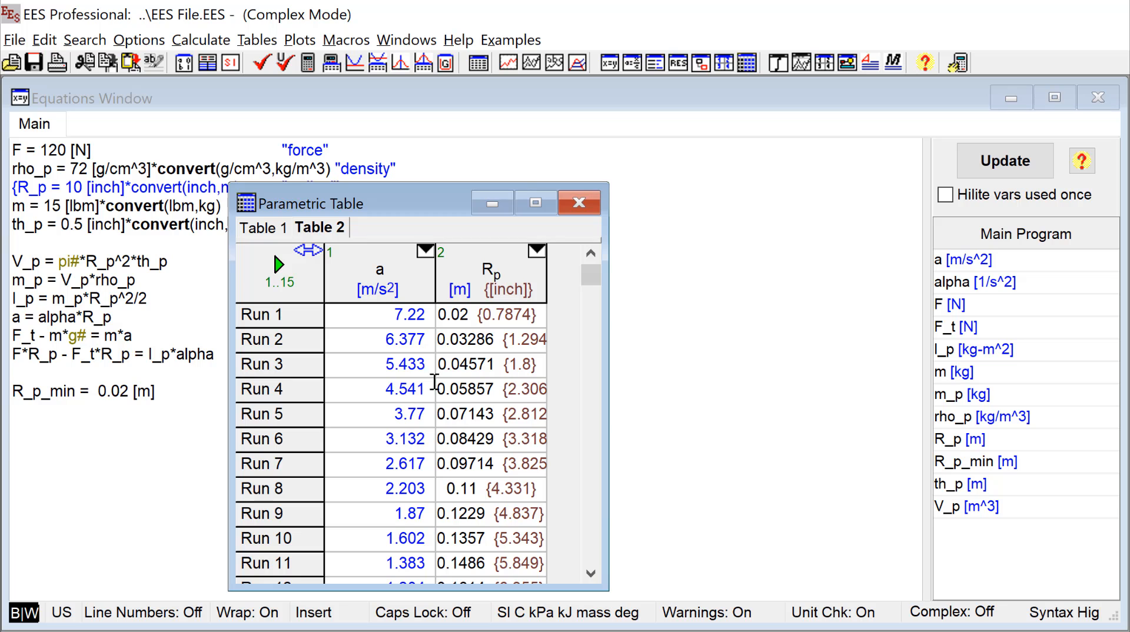
{"action": "left_click_drag", "start_coordinate": [417, 201], "coordinate": [578, 154]}
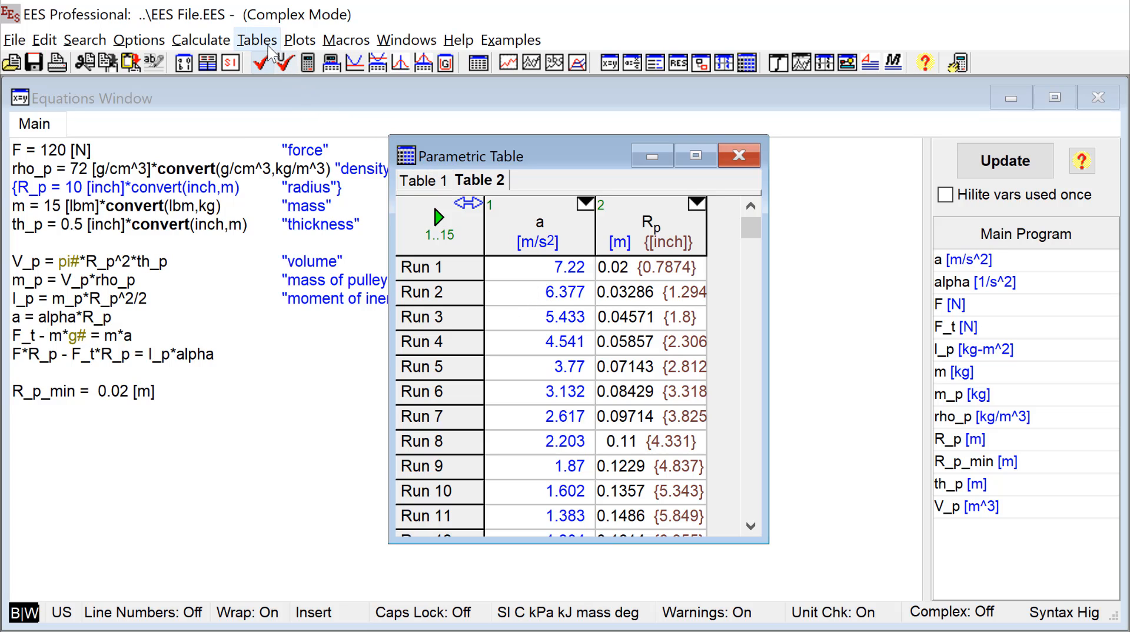
{"action": "left_click", "coordinate": [212, 41]}
{"action": "left_click", "coordinate": [217, 109]}
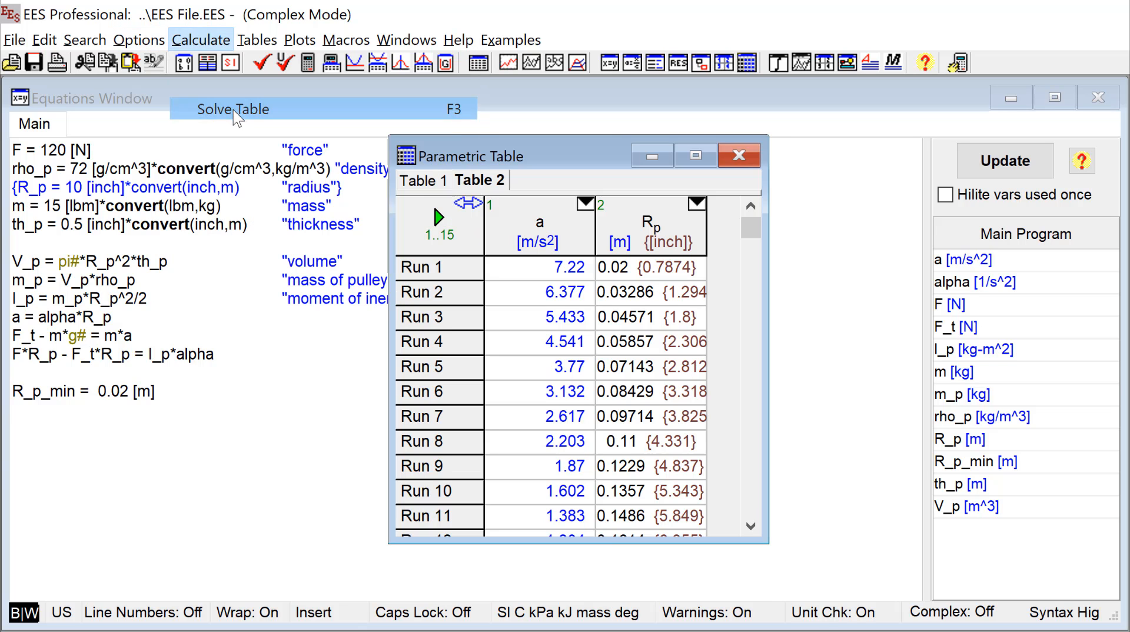
{"action": "left_click_drag", "start_coordinate": [830, 359], "coordinate": [787, 257]}
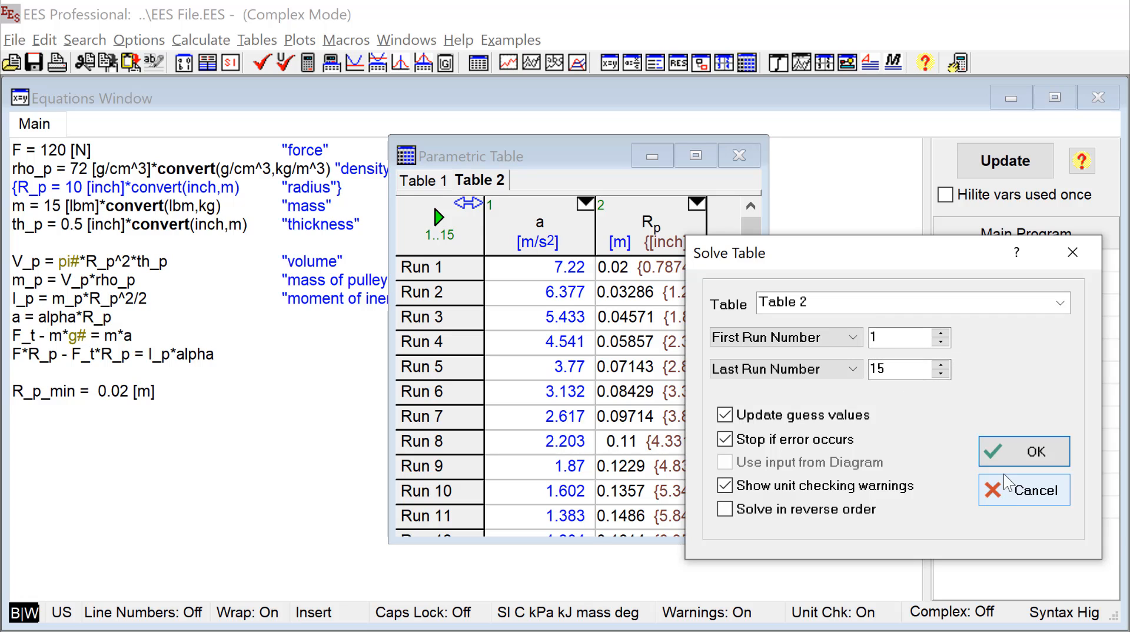
{"action": "left_click", "coordinate": [1024, 490]}
- Add the equations startrow = 3 and stoprow = 7 on separate lines below the R_p_min equation
{"action": "left_click", "coordinate": [202, 421]}
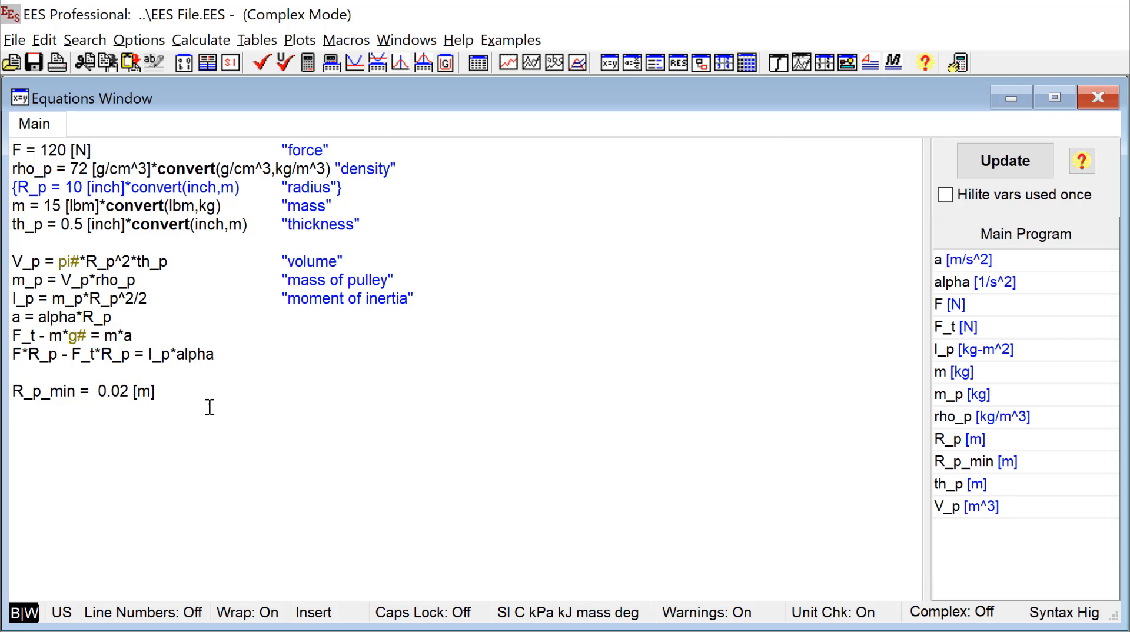
{"action": "type", "text": "startrow = 3 s"}
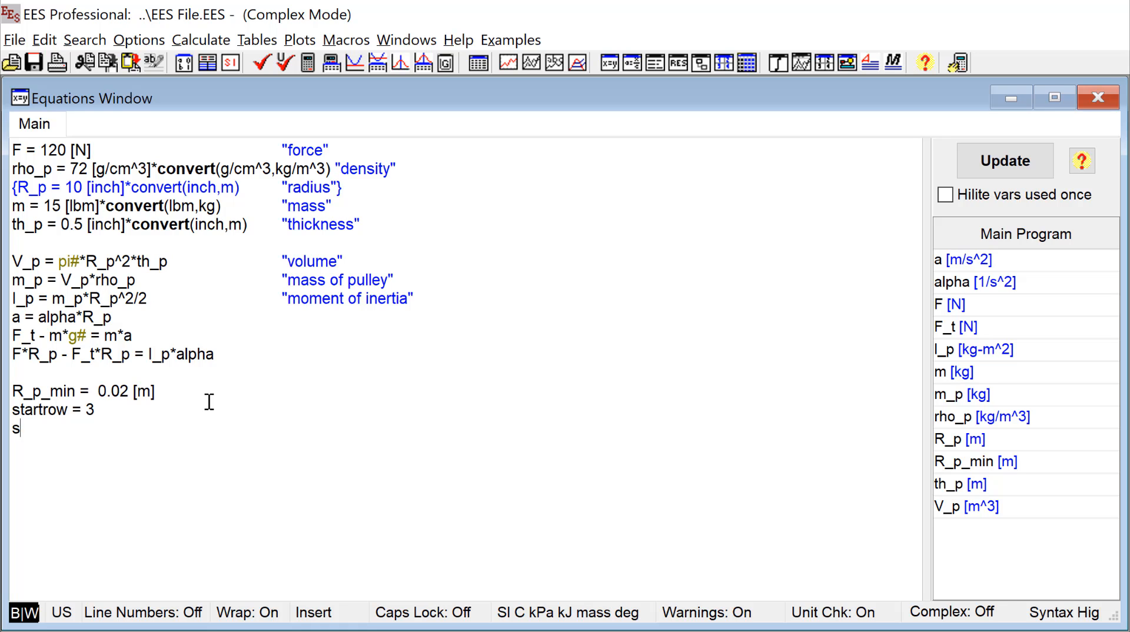
{"action": "type", "text": "toprow = 8"}
{"action": "key", "text": "BackSpace"}
{"action": "type", "text": "7"}
- Bring up parametric Table 2 and clear the values of the a column for rows 1 to 15
{"action": "left_click", "coordinate": [405, 40]}
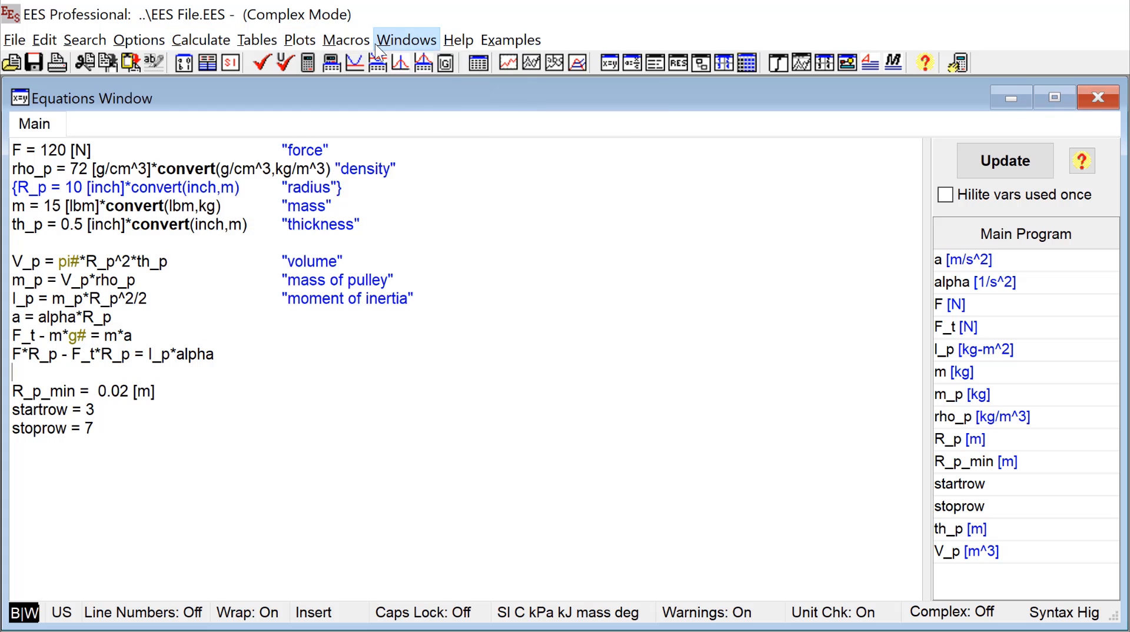
{"action": "left_click", "coordinate": [378, 46]}
{"action": "mouse_move", "coordinate": [627, 201]}
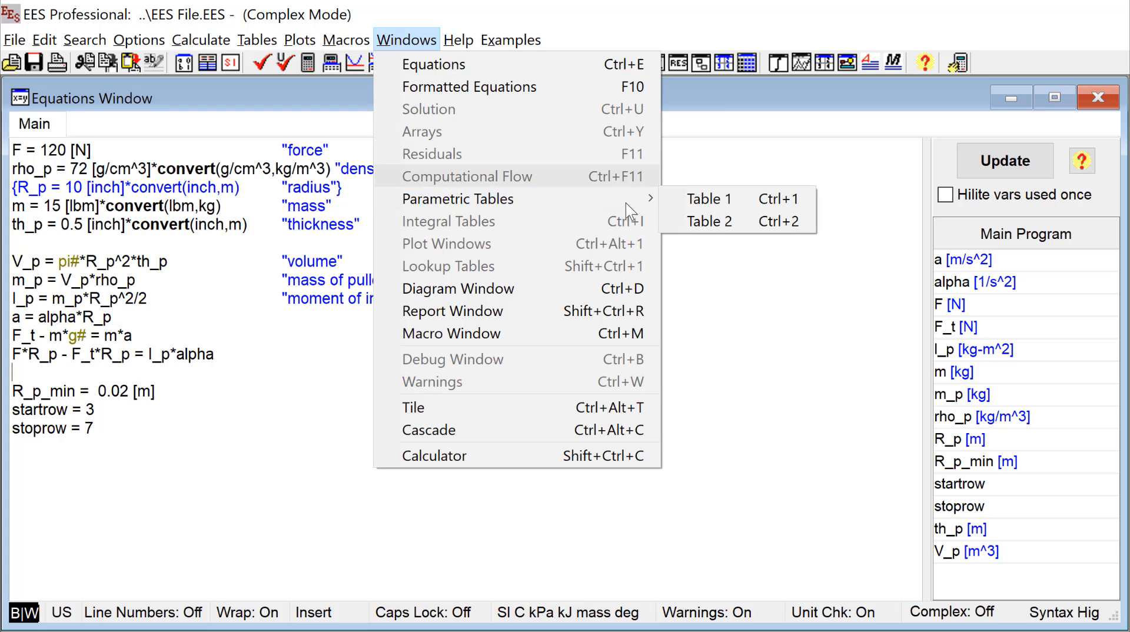
{"action": "left_click", "coordinate": [693, 220]}
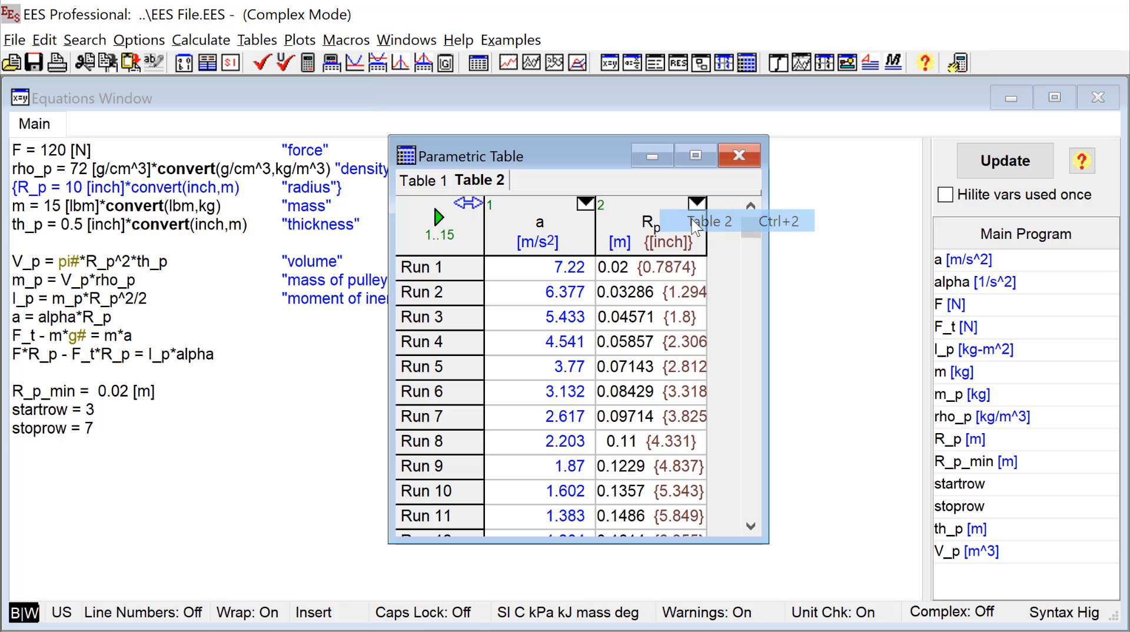
{"action": "right_click", "coordinate": [542, 233]}
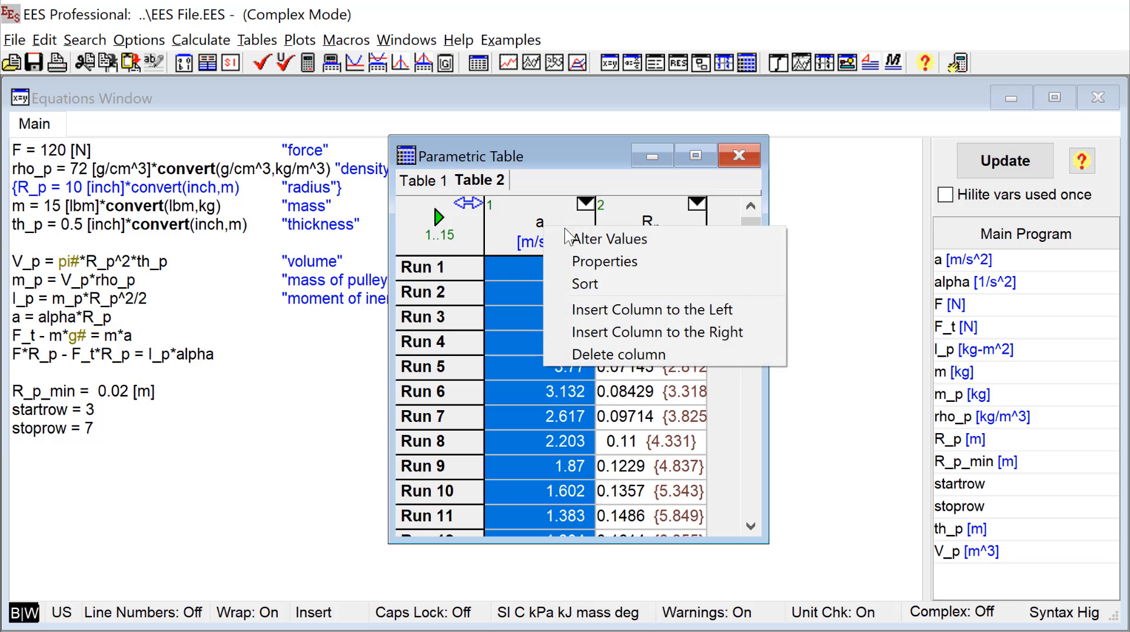
{"action": "left_click", "coordinate": [607, 239]}
{"action": "left_click", "coordinate": [945, 415]}
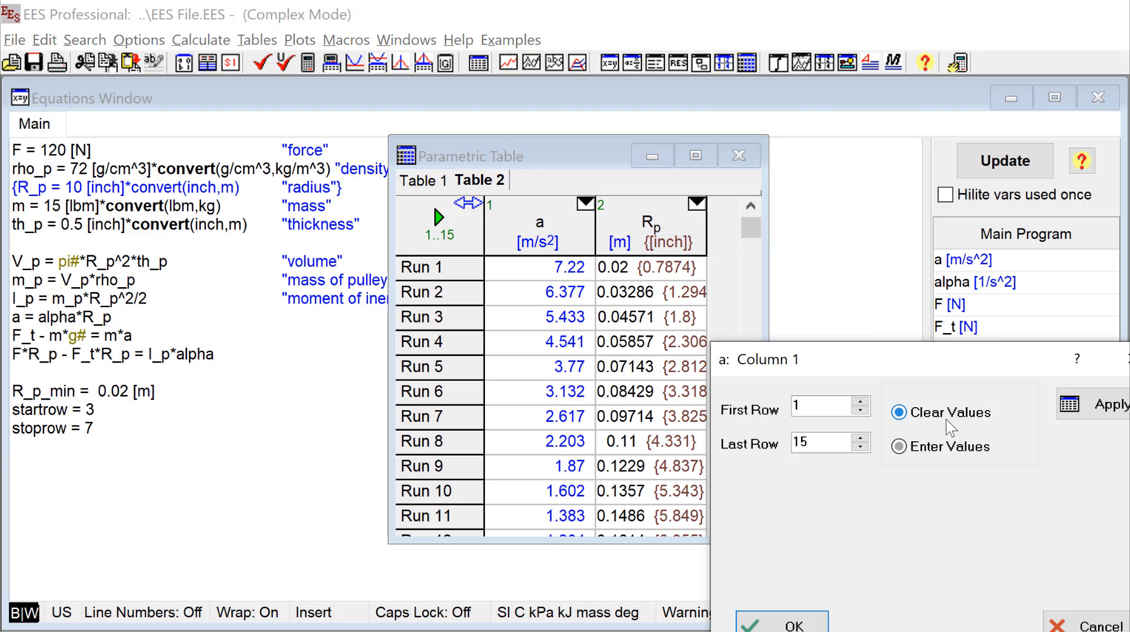
{"action": "left_click", "coordinate": [794, 623]}
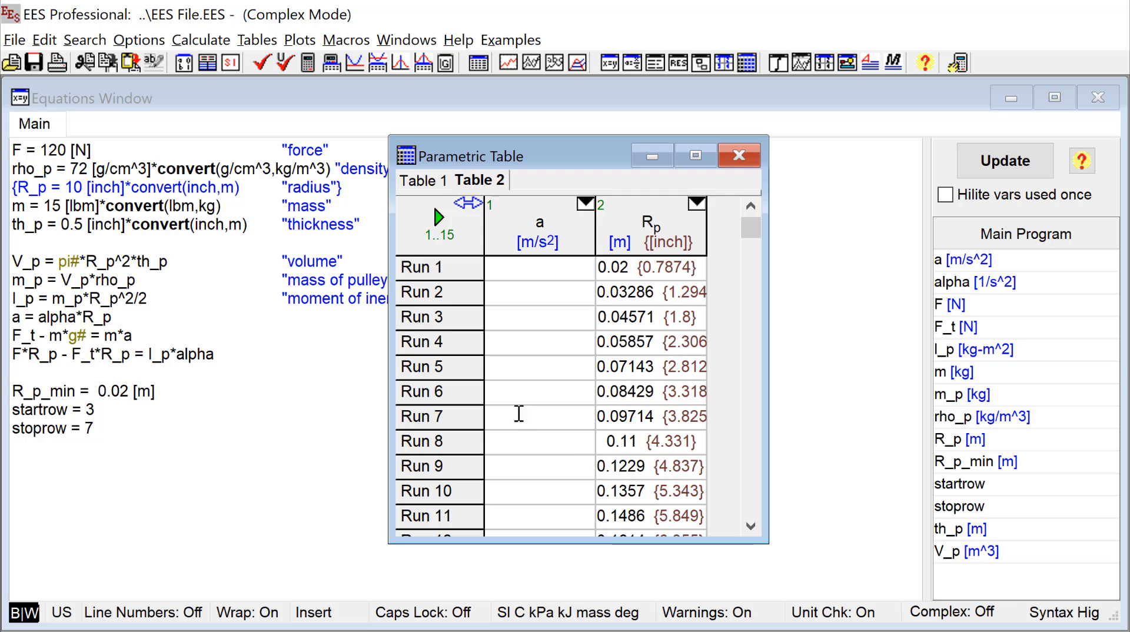
- Start solving Table 2 with the first run defined by the variable startrow
{"action": "key", "text": "F3"}
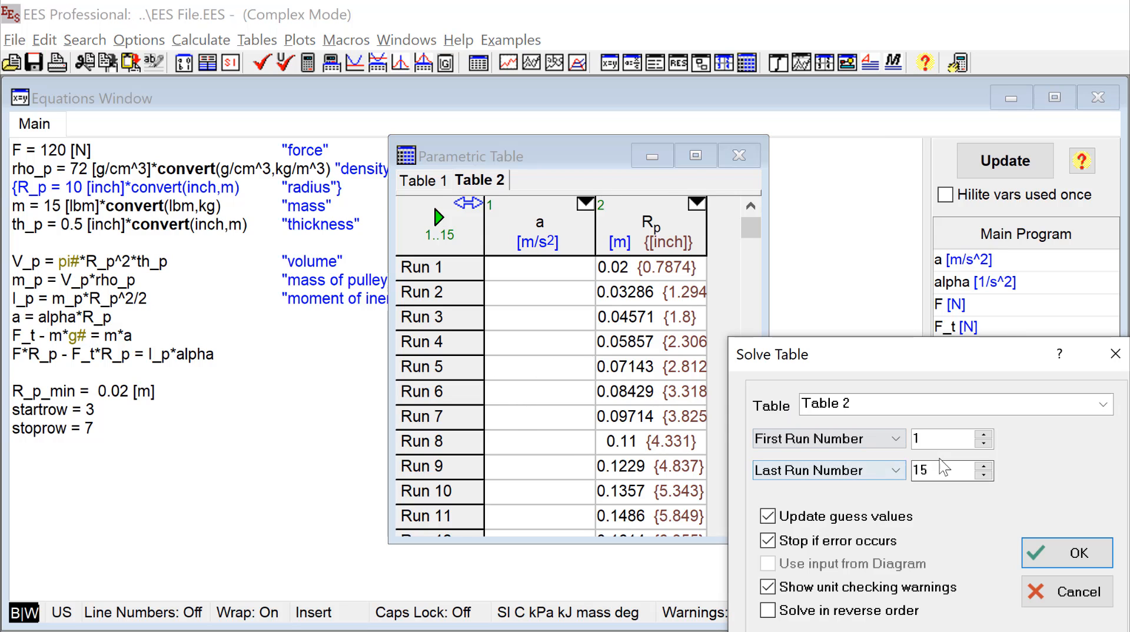
{"action": "left_click", "coordinate": [895, 441]}
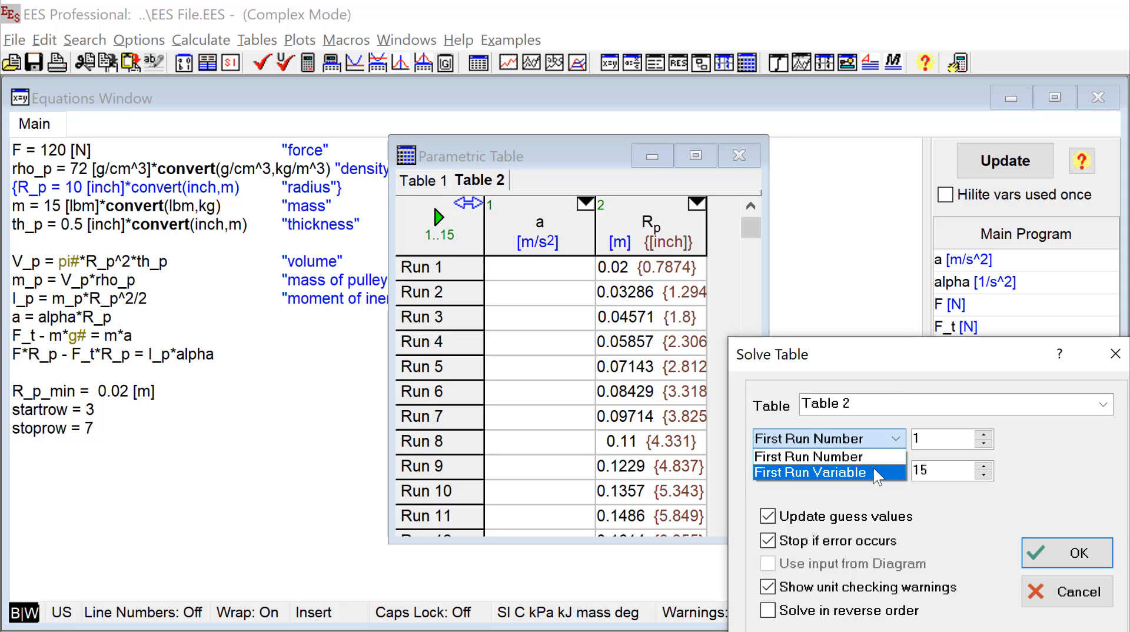
{"action": "left_click", "coordinate": [812, 473]}
{"action": "left_click", "coordinate": [925, 440]}
{"action": "scroll", "coordinate": [945, 533], "scroll_direction": "down", "scroll_amount": 2}
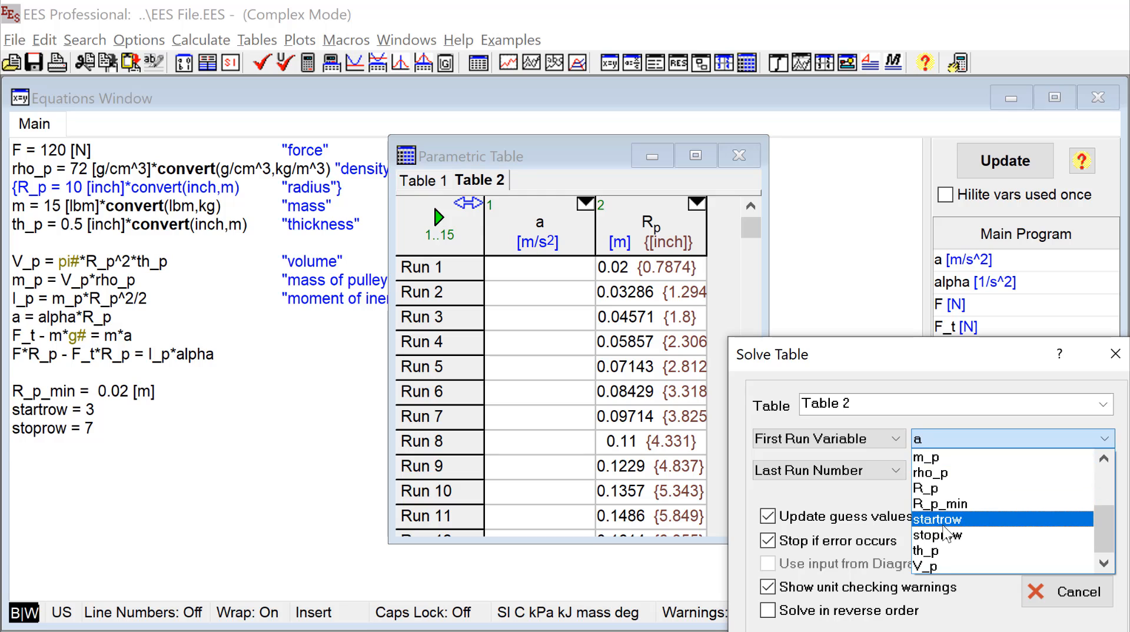
{"action": "left_click", "coordinate": [944, 519]}
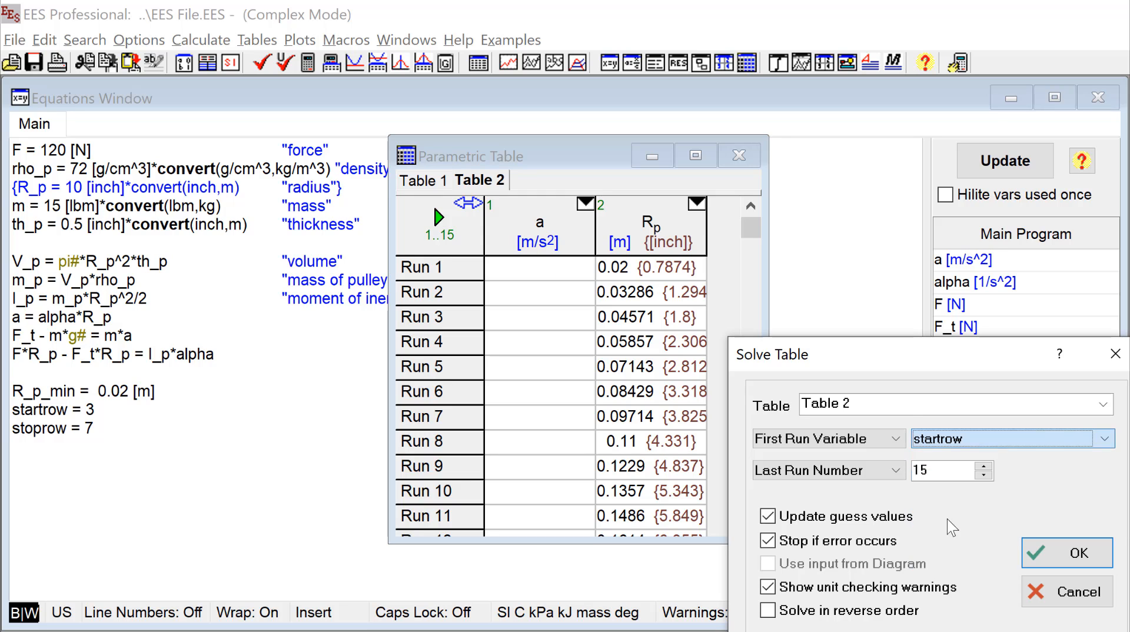
- Define the last run by the variable stoprow and solve Table 2 over that range
{"action": "left_click", "coordinate": [898, 476]}
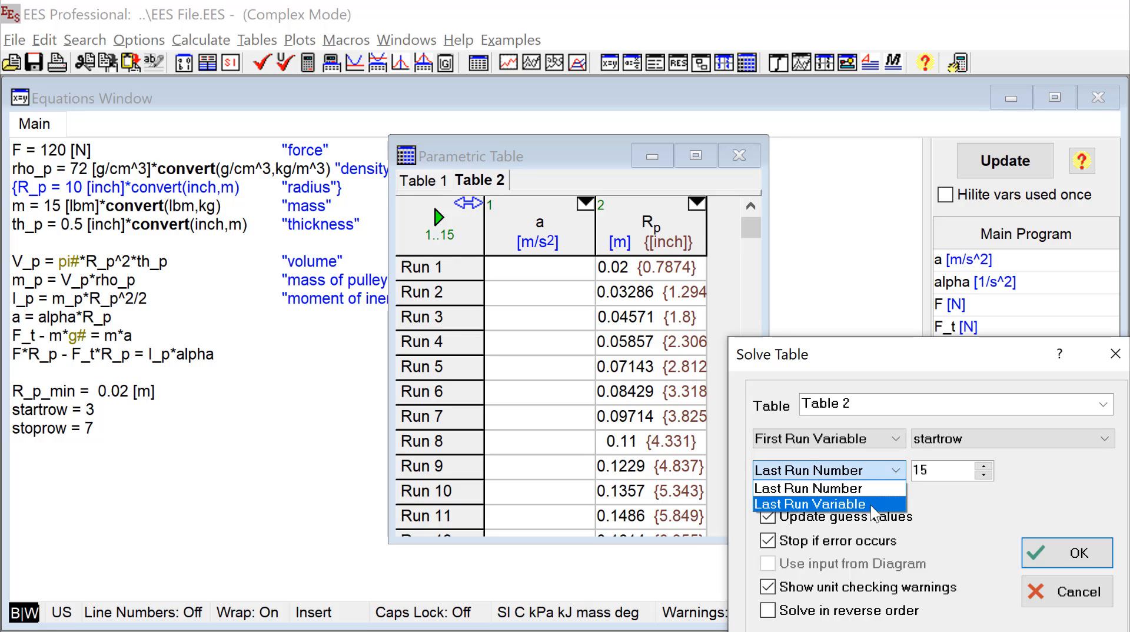
{"action": "left_click", "coordinate": [873, 504]}
{"action": "left_click", "coordinate": [1027, 468]}
{"action": "scroll", "coordinate": [1010, 511], "scroll_direction": "down", "scroll_amount": 2}
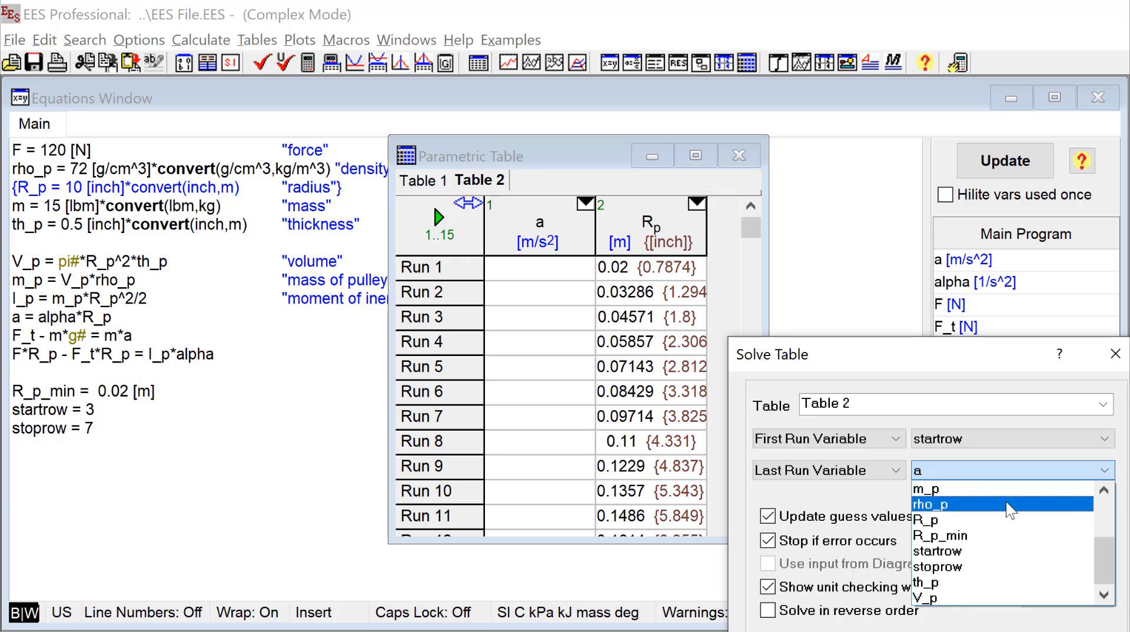
{"action": "left_click", "coordinate": [963, 567]}
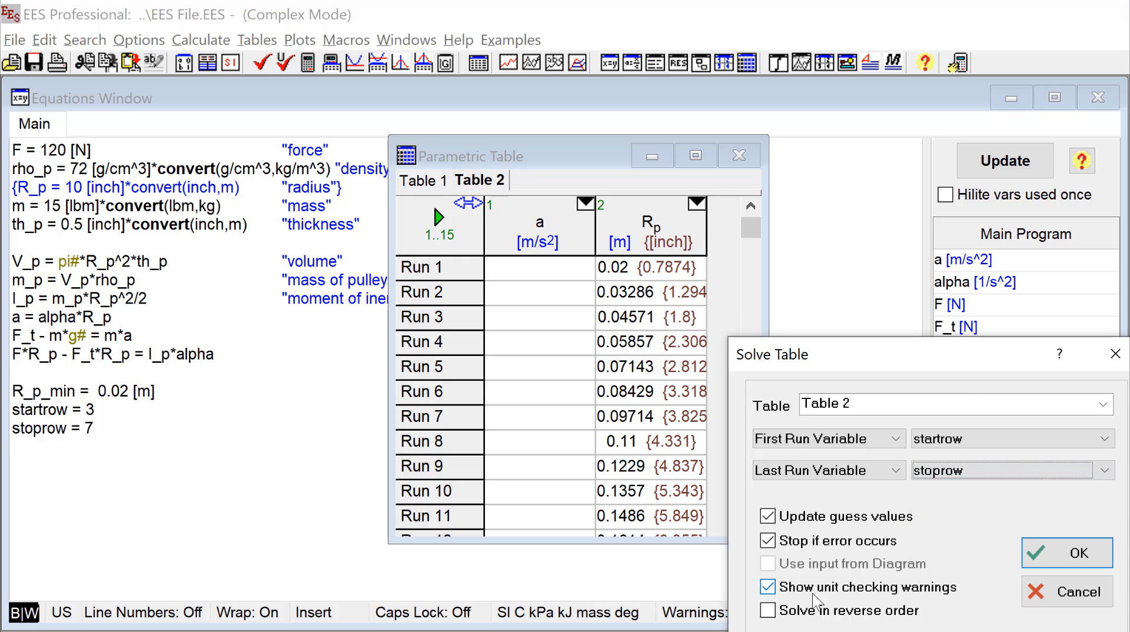
{"action": "left_click", "coordinate": [1045, 553]}
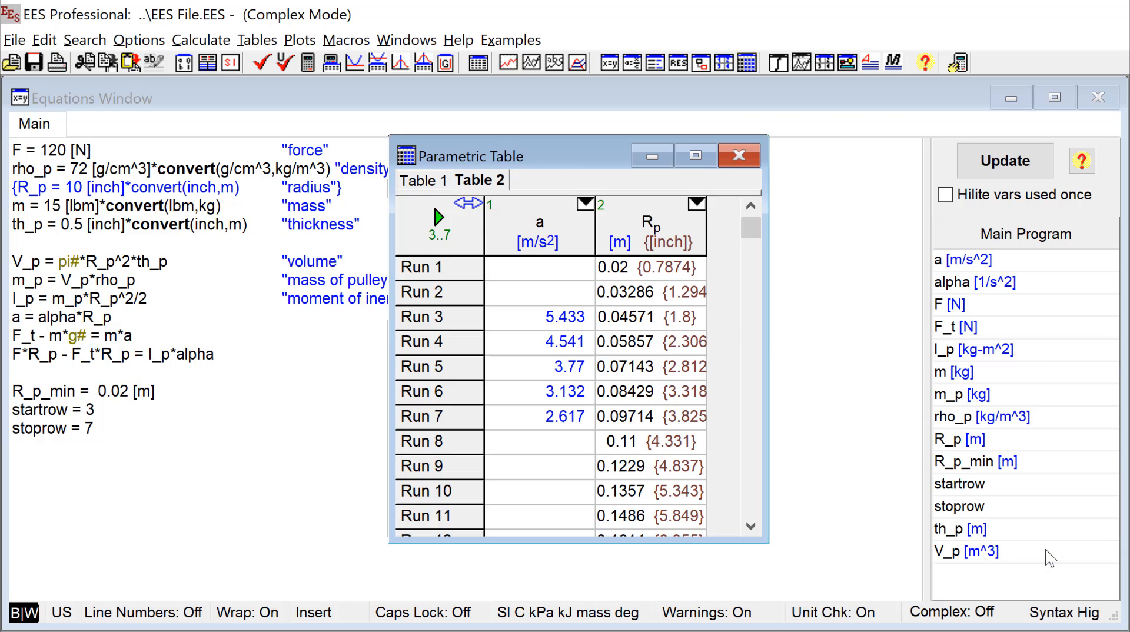